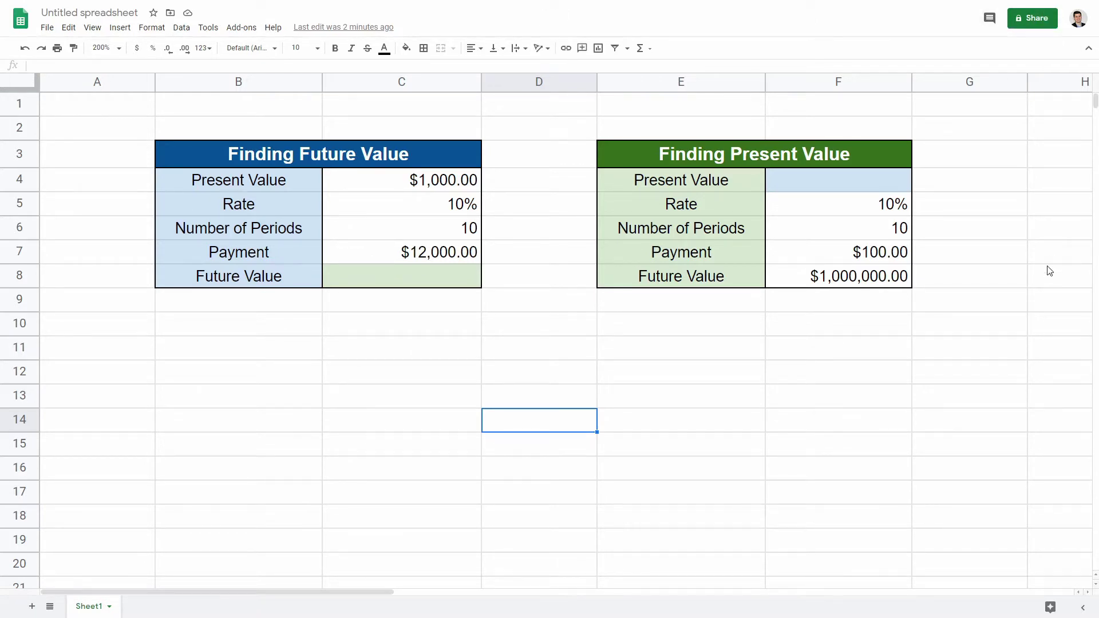
Review the Future Value table inputs: $1,000.00 present value, 10% rate, 10 periods, $12,000.00 payment.
left_click(694, 258)
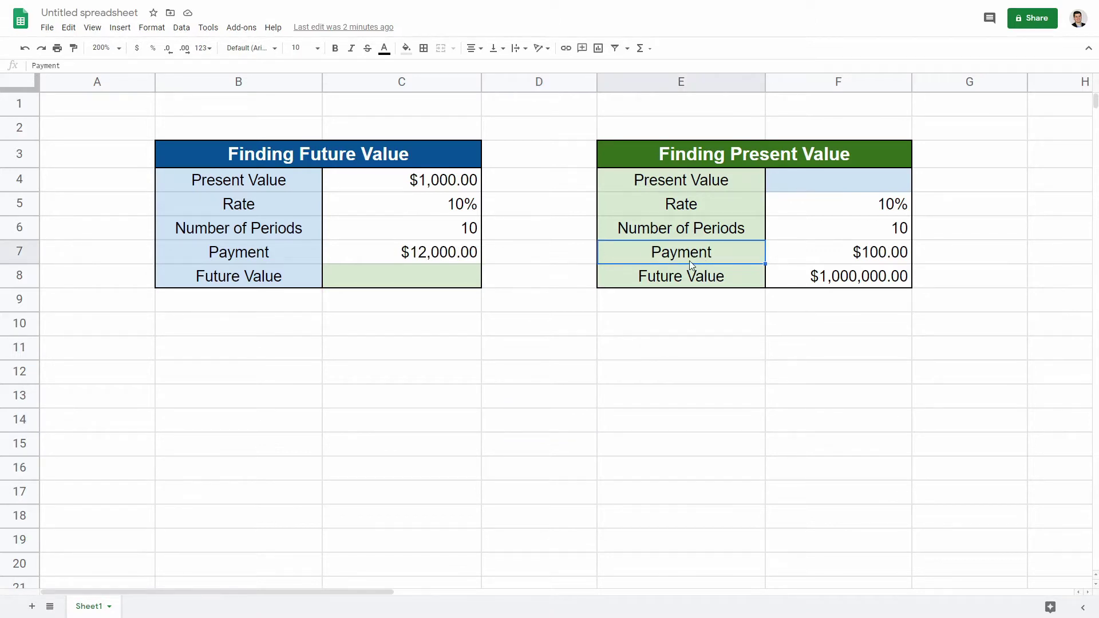
left_click_drag(314, 162, 321, 301)
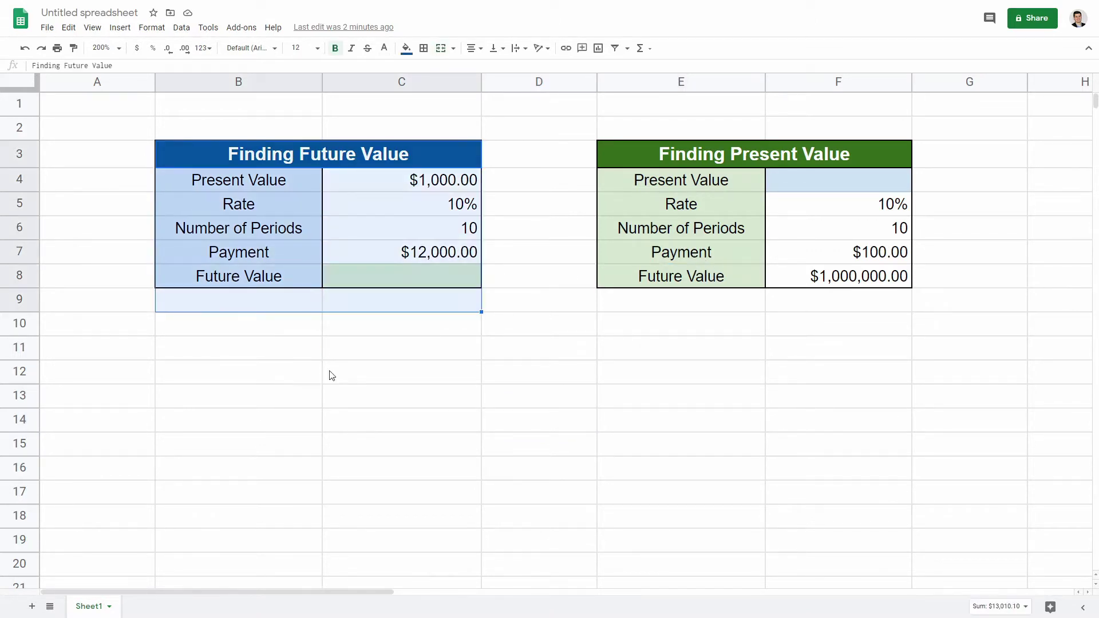
left_click(332, 373)
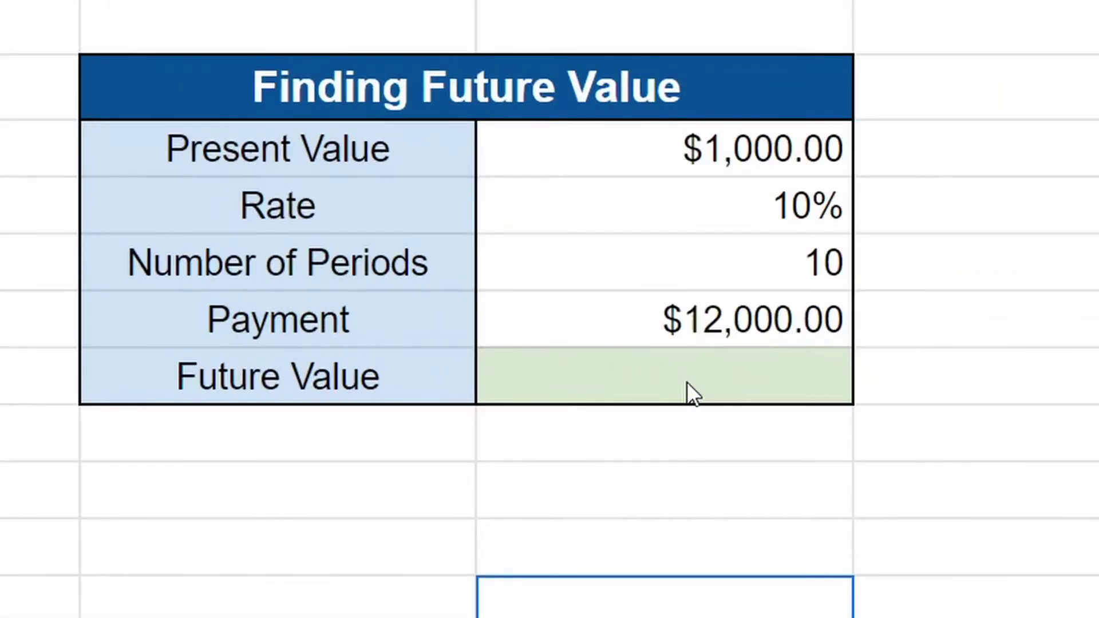
left_click(687, 380)
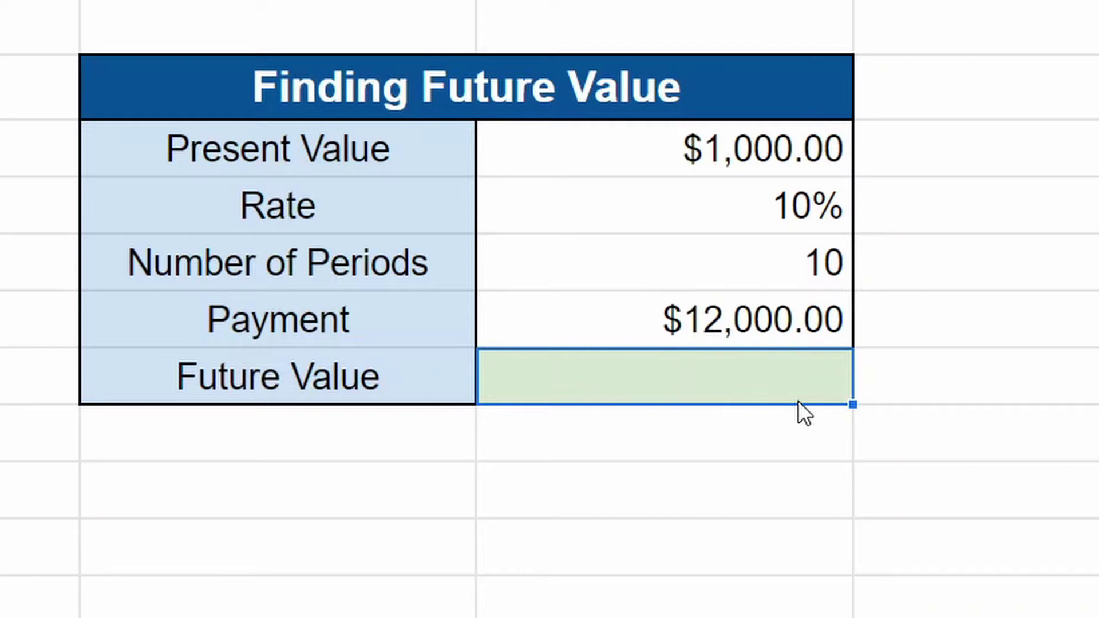
left_click_drag(742, 159, 748, 324)
left_click(737, 548)
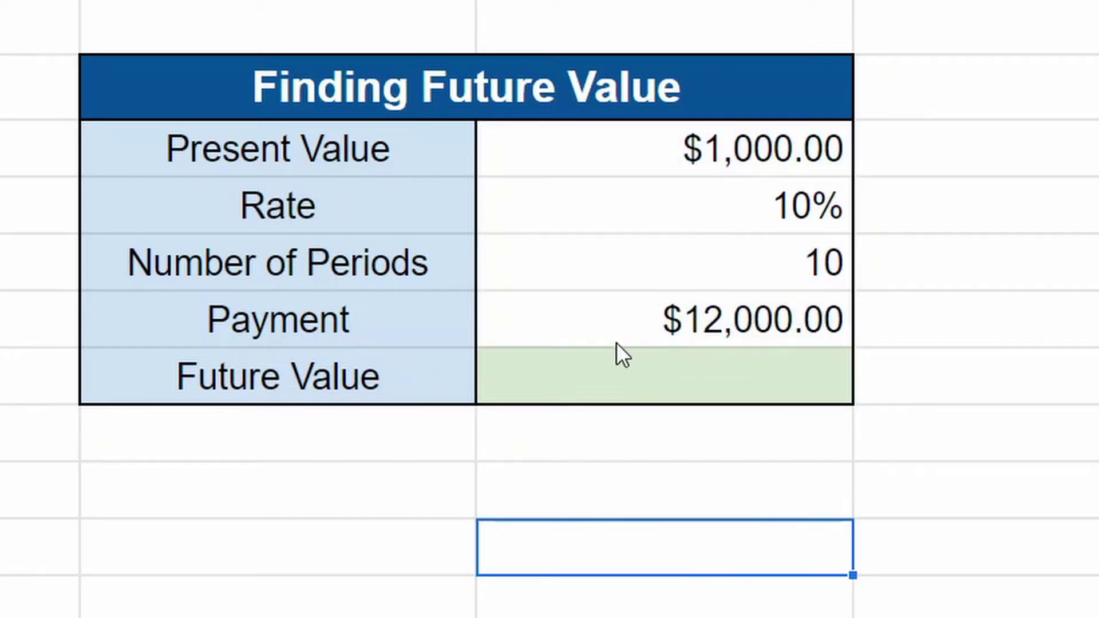
left_click(716, 150)
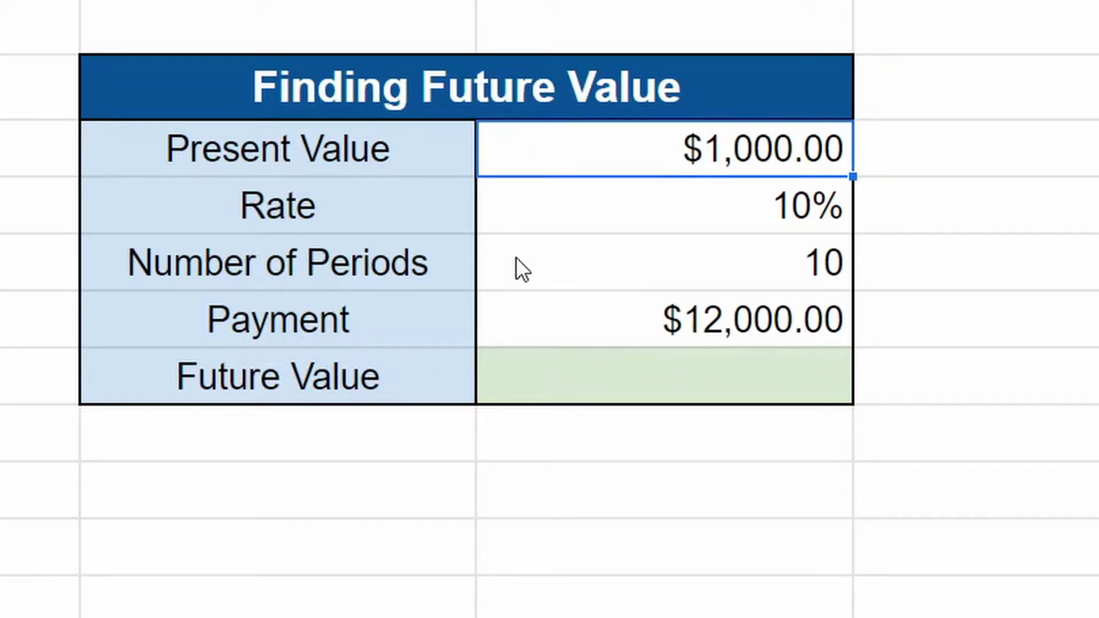
left_click(600, 218)
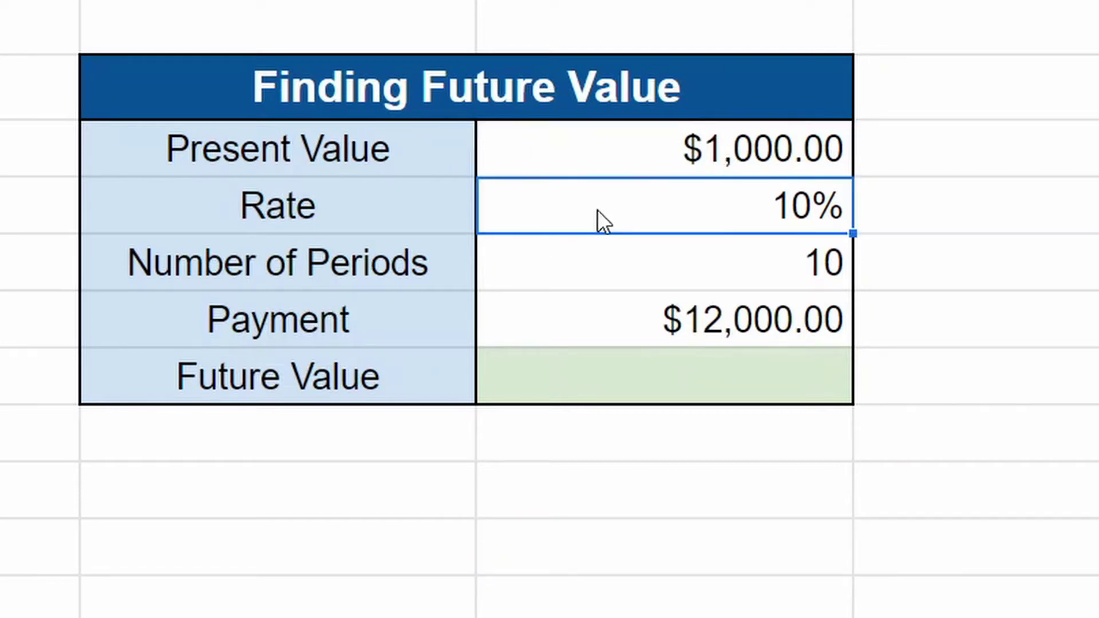
left_click(702, 259)
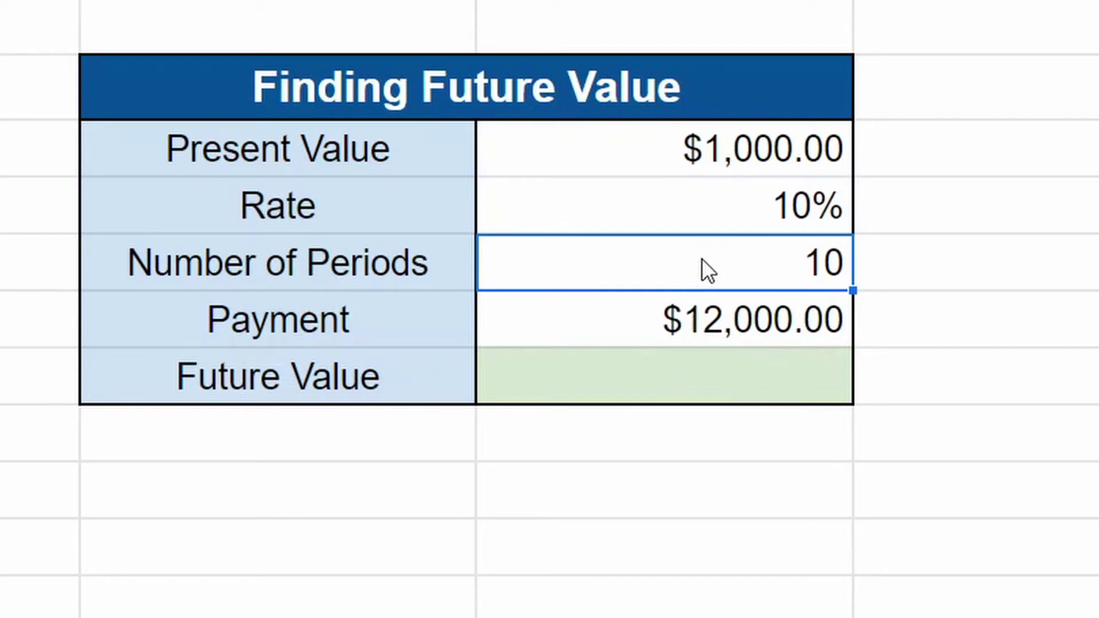
left_click(713, 337)
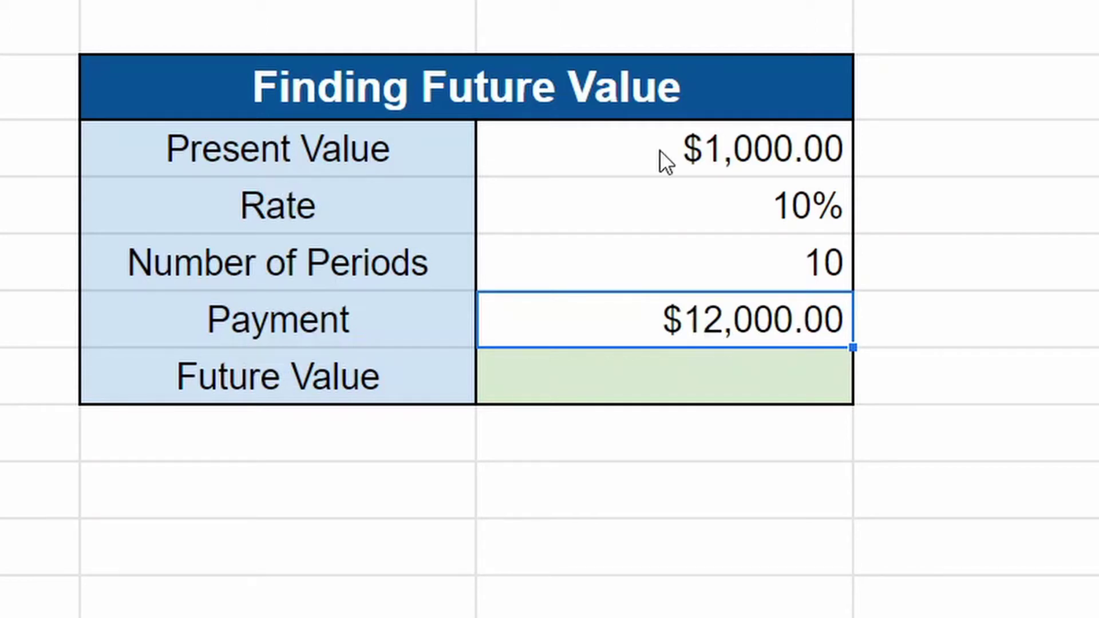
Start =FV( in the empty Future Value cell and expand the full argument help.
left_click(672, 378)
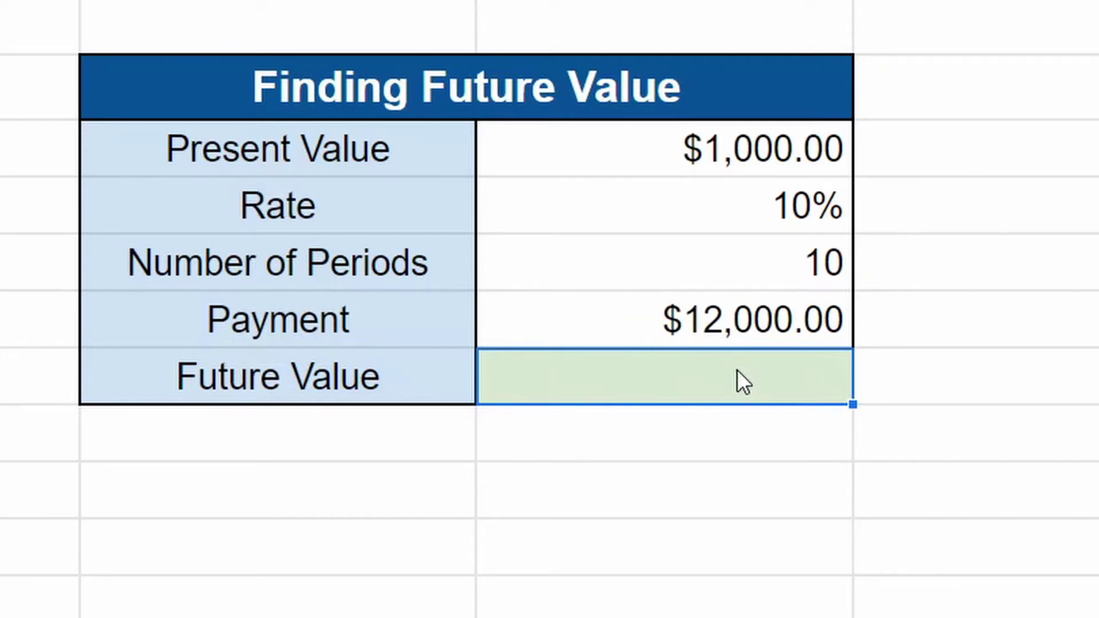
type("=")
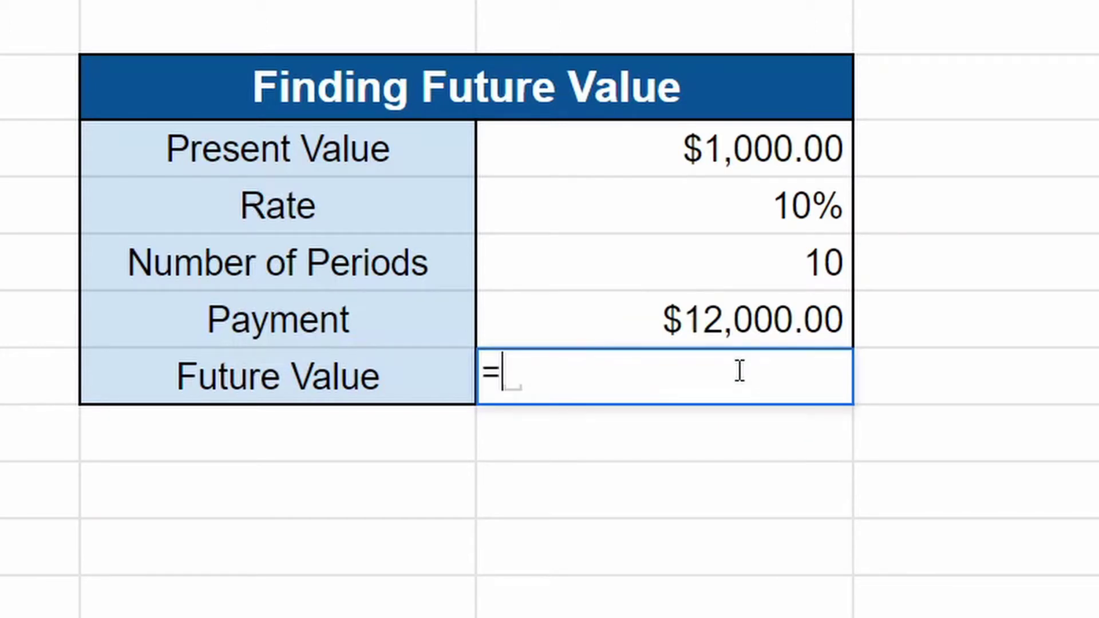
type("fv")
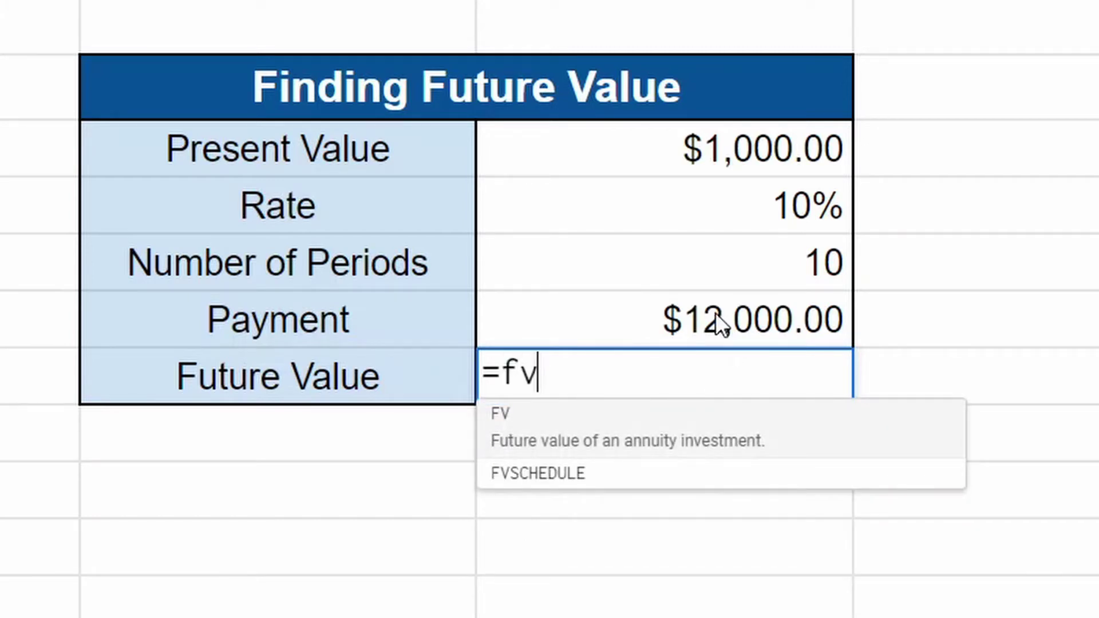
left_click(523, 421)
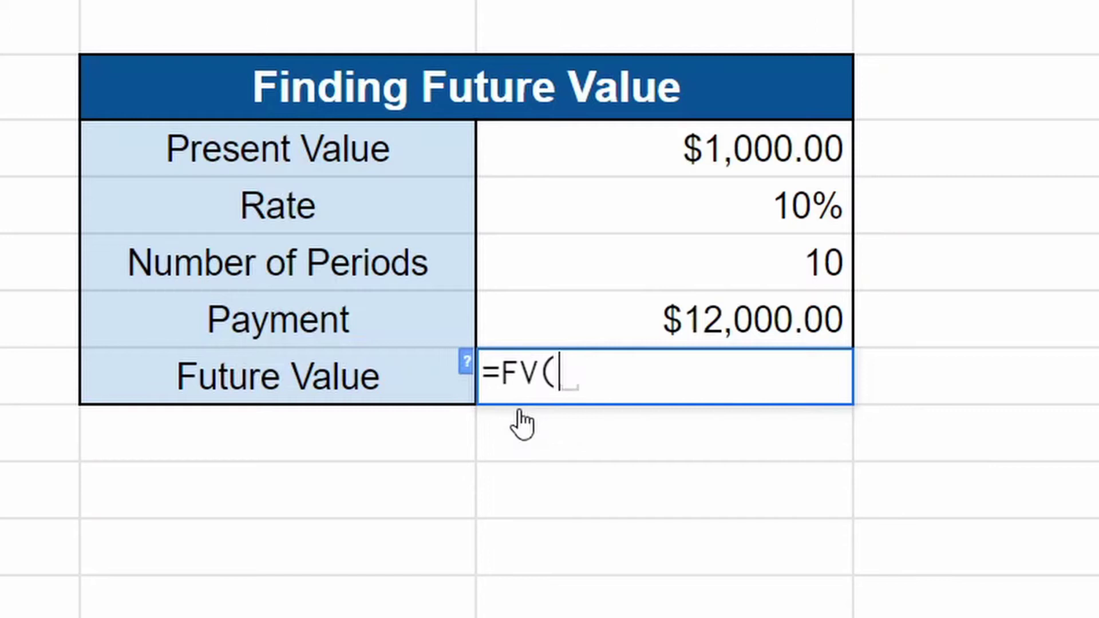
left_click(466, 362)
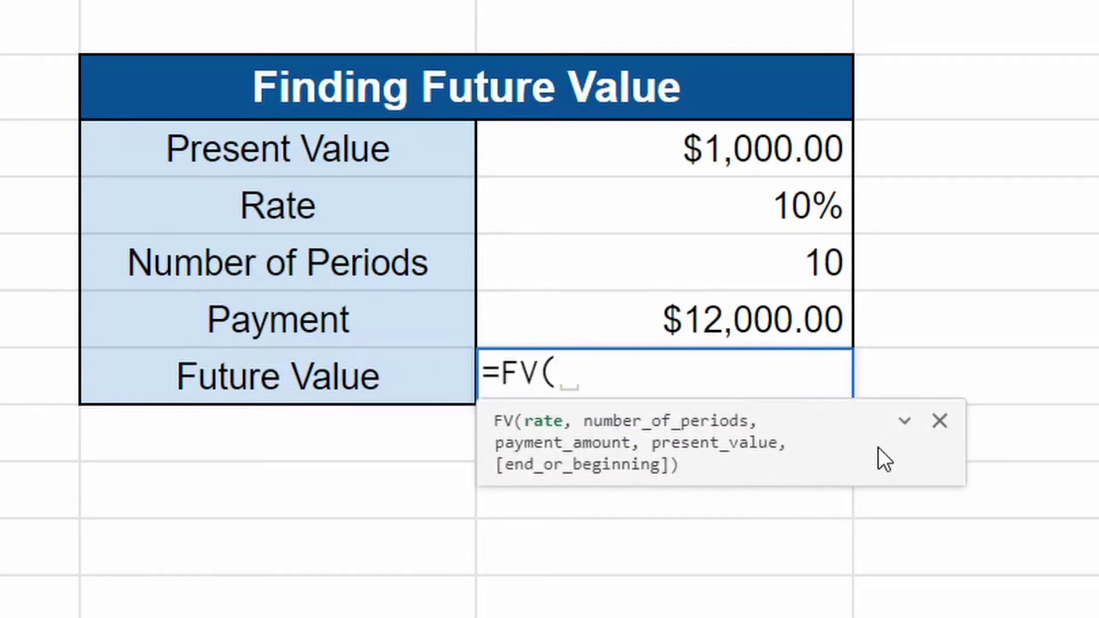
left_click(905, 422)
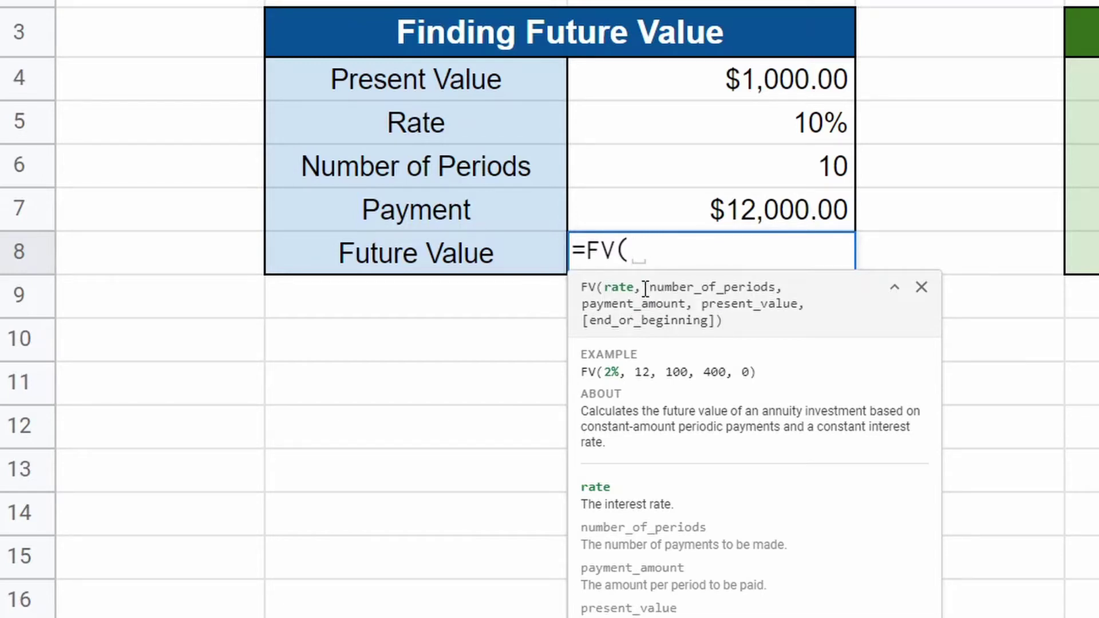
Pass C5, C6, C7 and C4 as the FV arguments, previewing -$193,842.84.
left_click(780, 131)
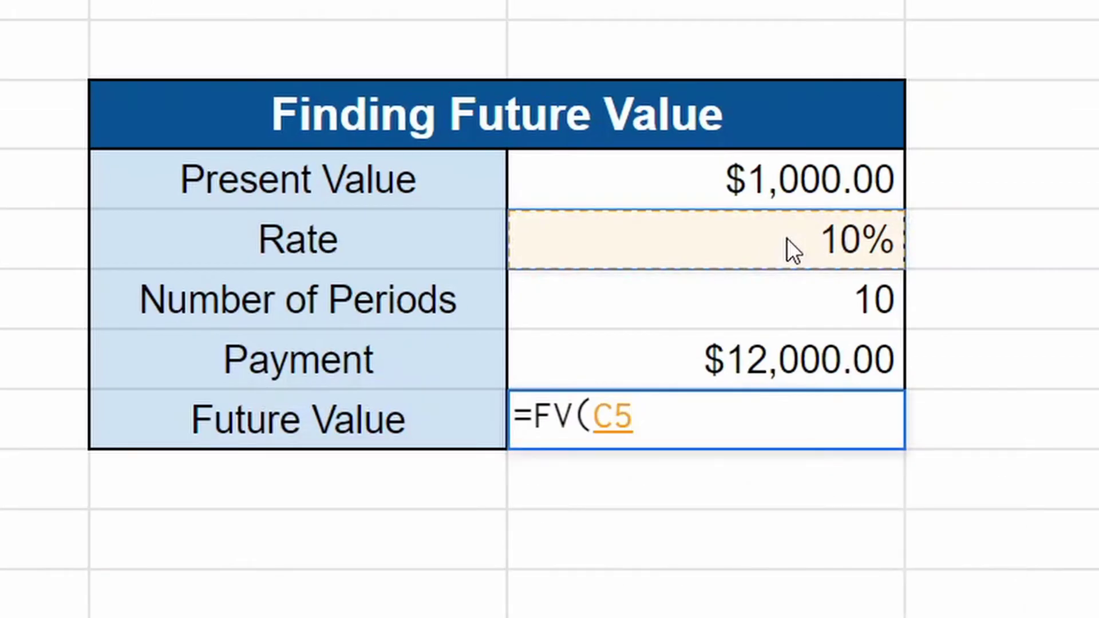
type(",")
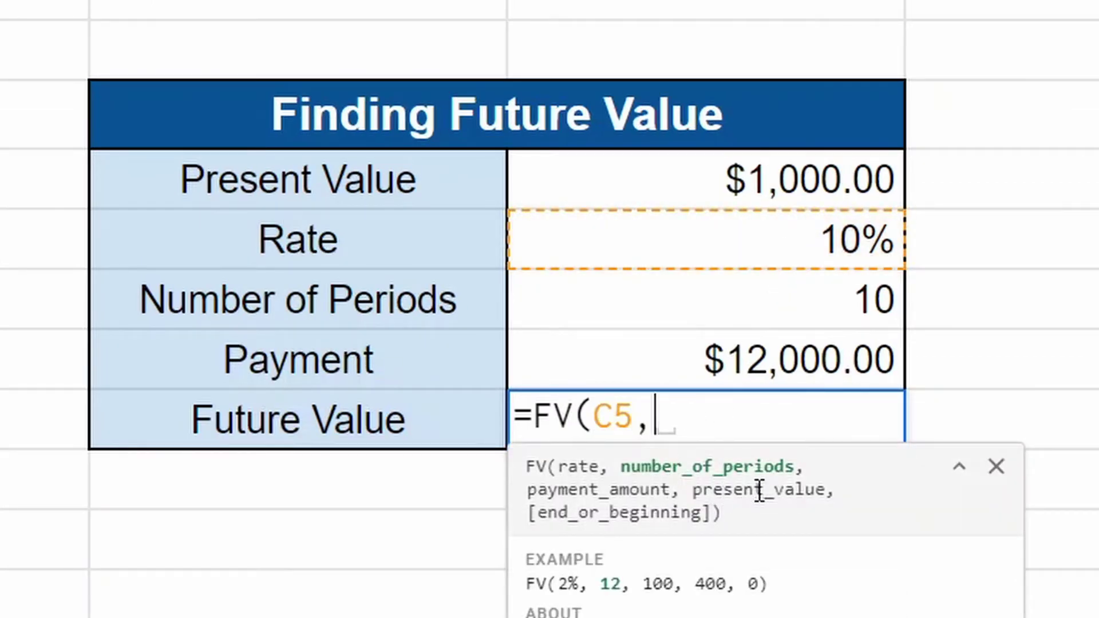
left_click(838, 308)
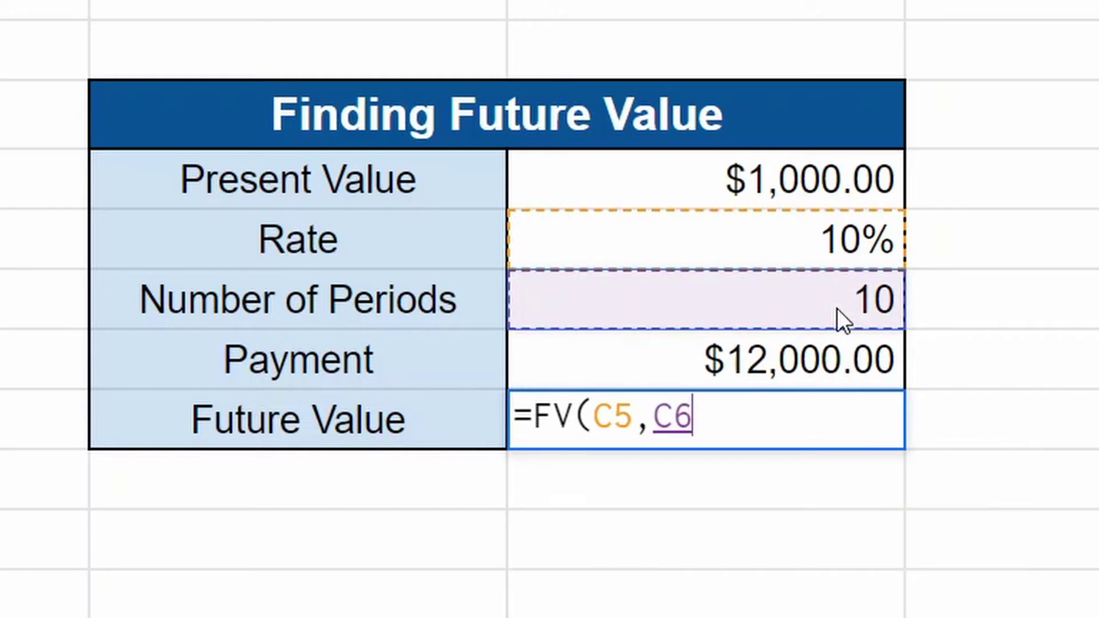
type(",")
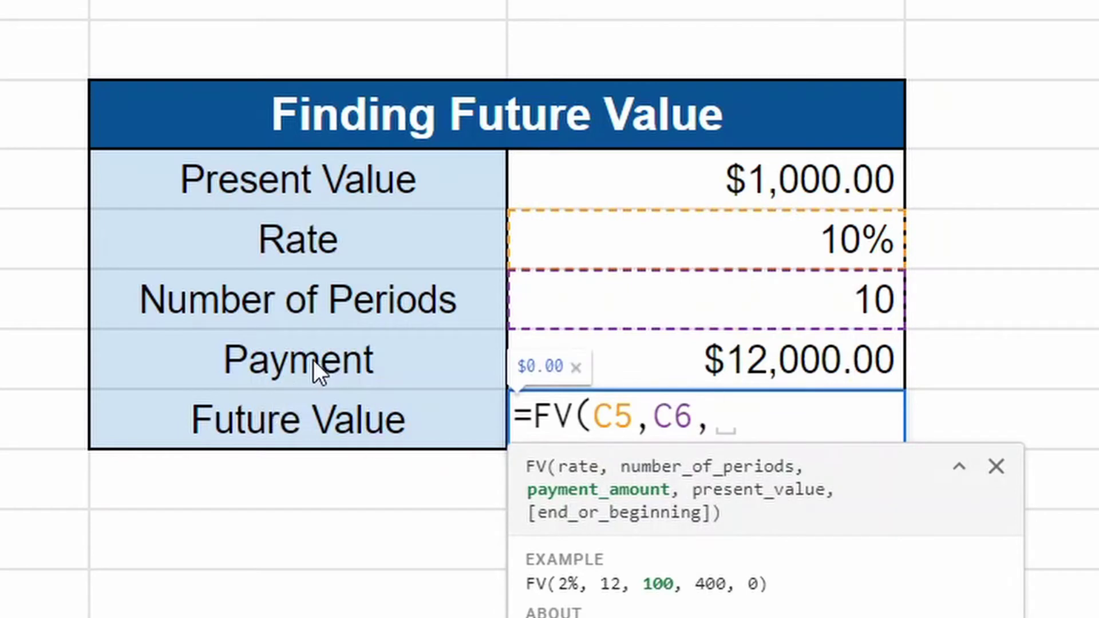
left_click(711, 364)
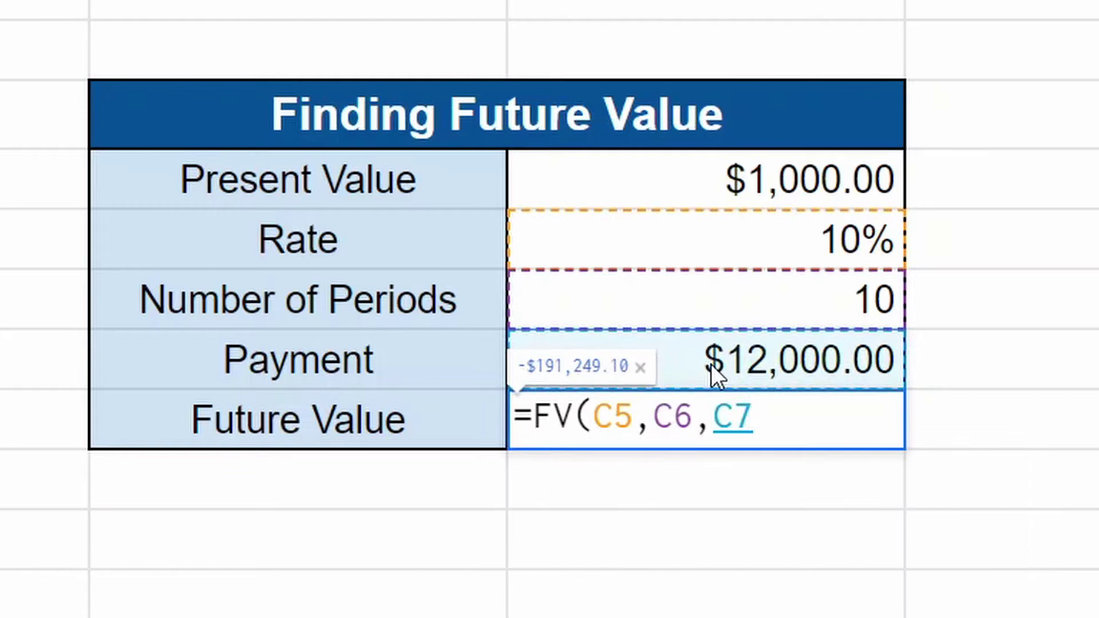
type(",")
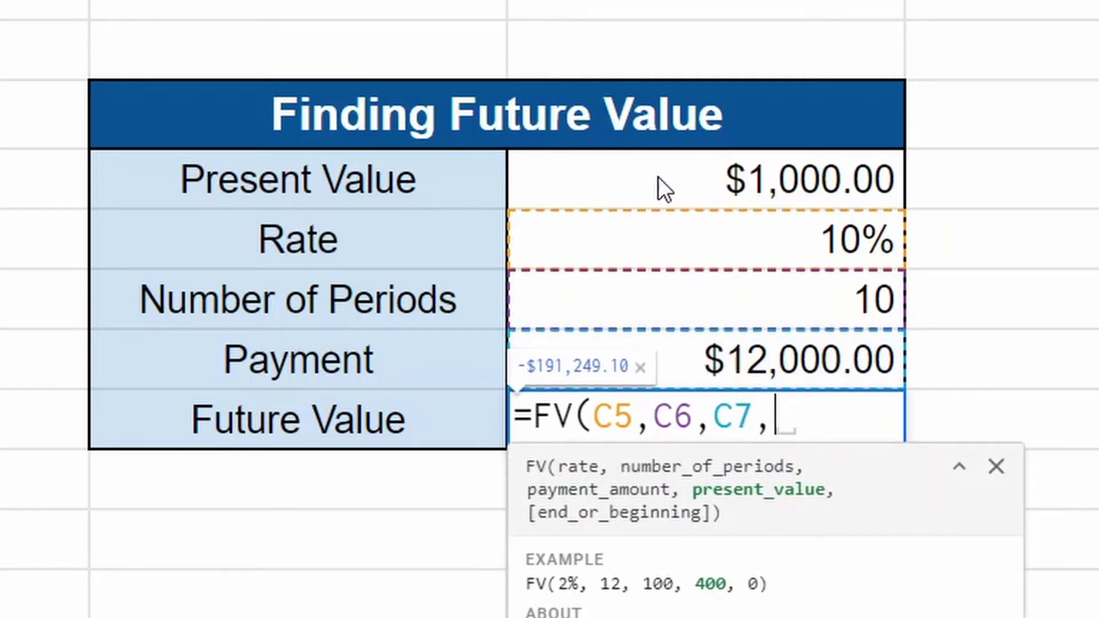
left_click(813, 195)
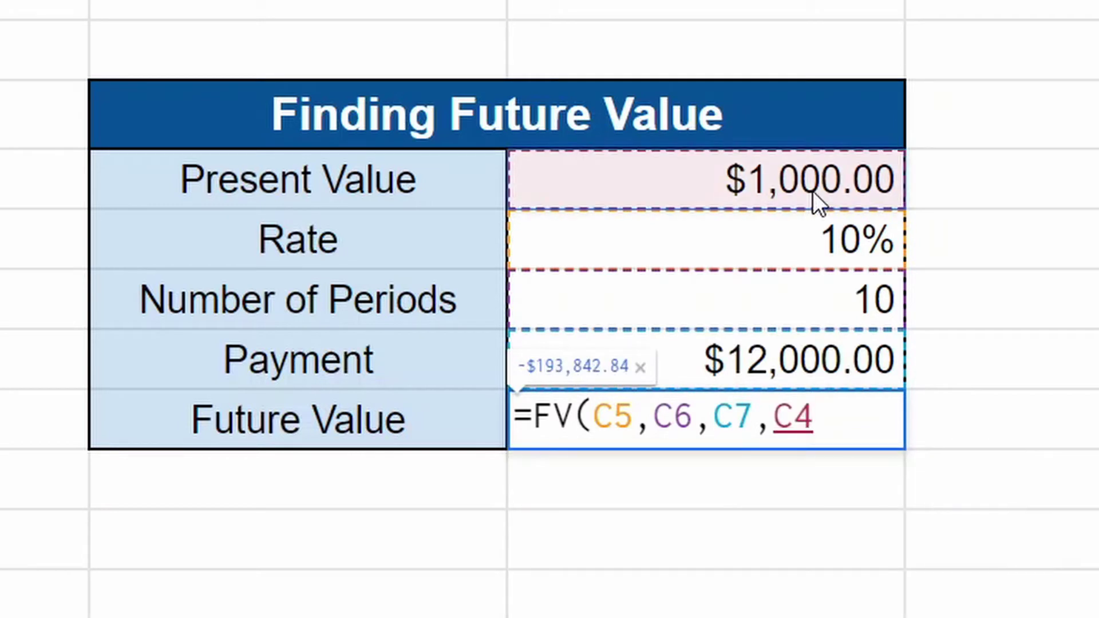
Finish the formula as =FV(C5,C6,C7,C4)*-1 so Future Value shows $193,842.84.
type(")")
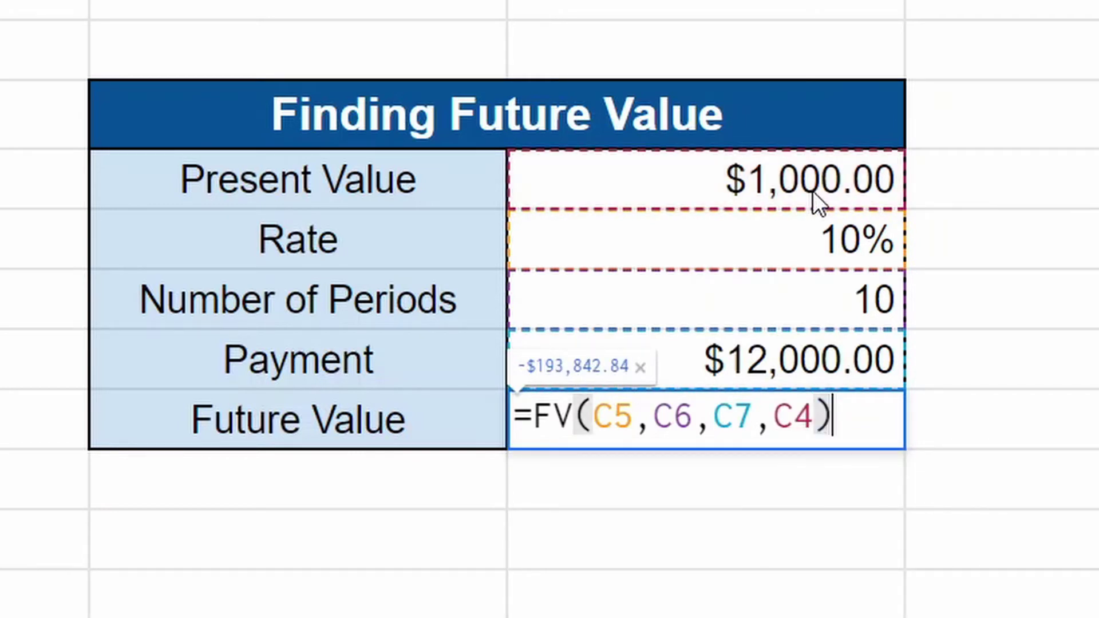
type("*")
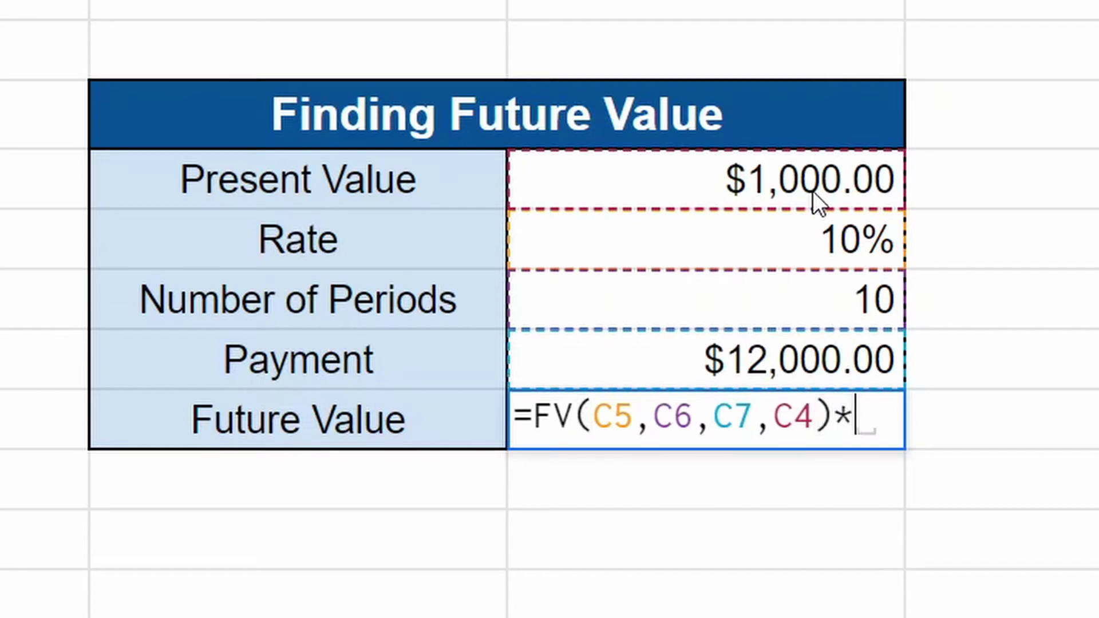
type("-1")
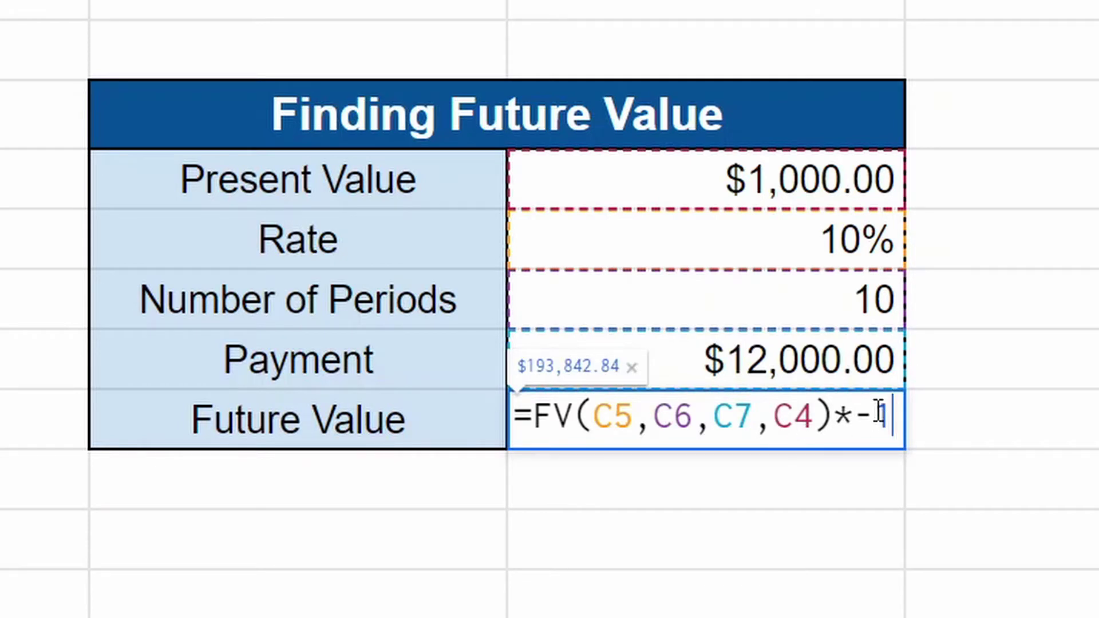
key("Return")
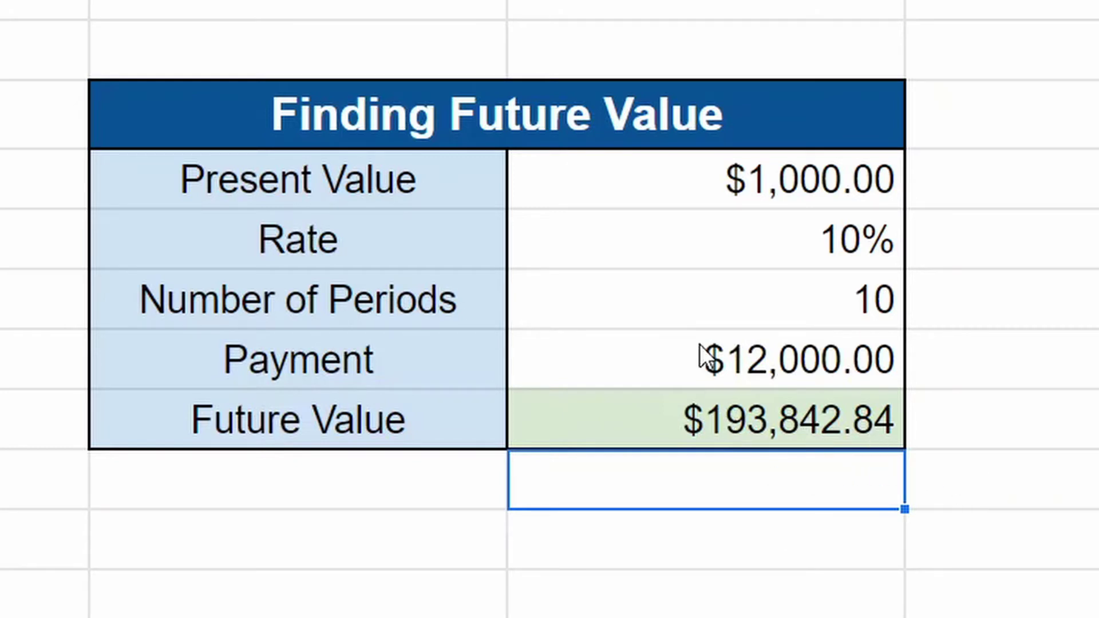
Enter $10,000 present value, 5% rate, 30 periods and $1,000 payment, giving $109,658.27.
left_click(755, 189)
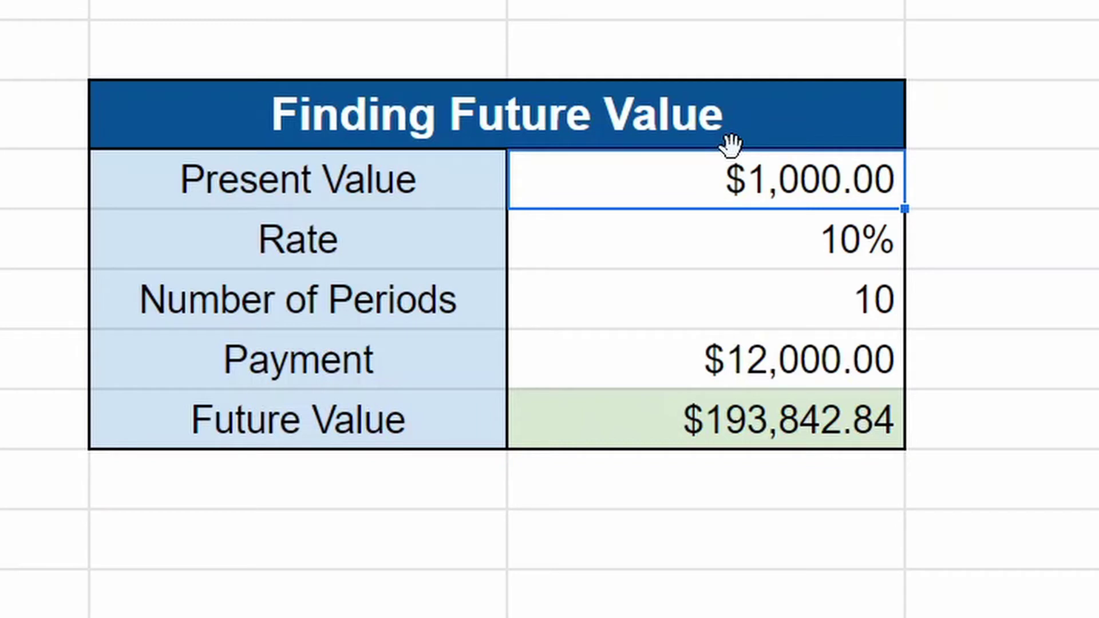
type("10000")
key("Return")
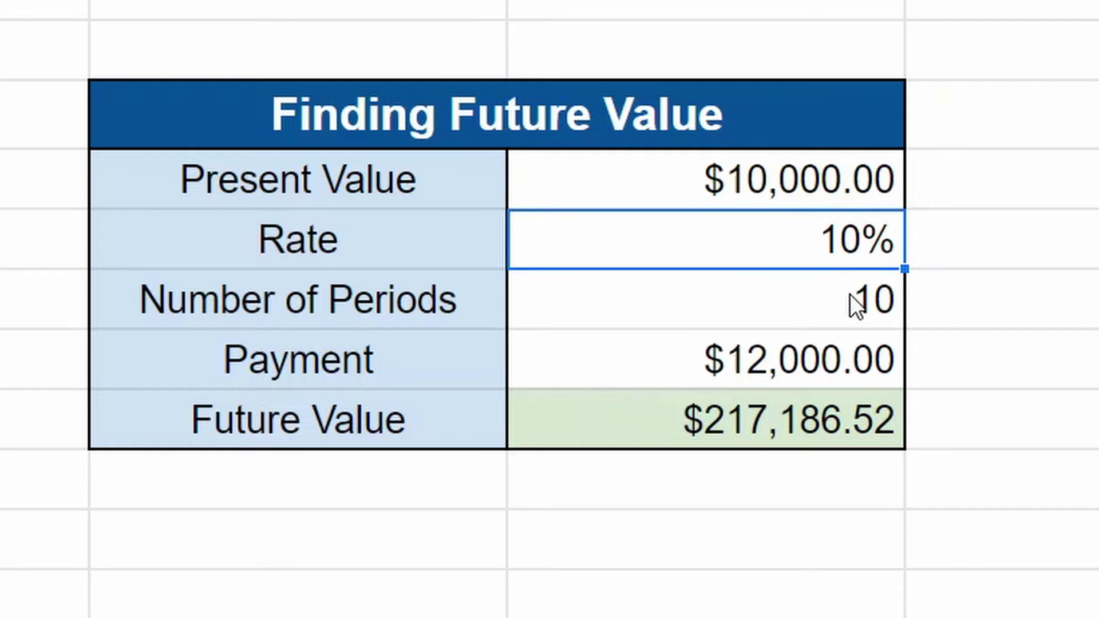
type("15")
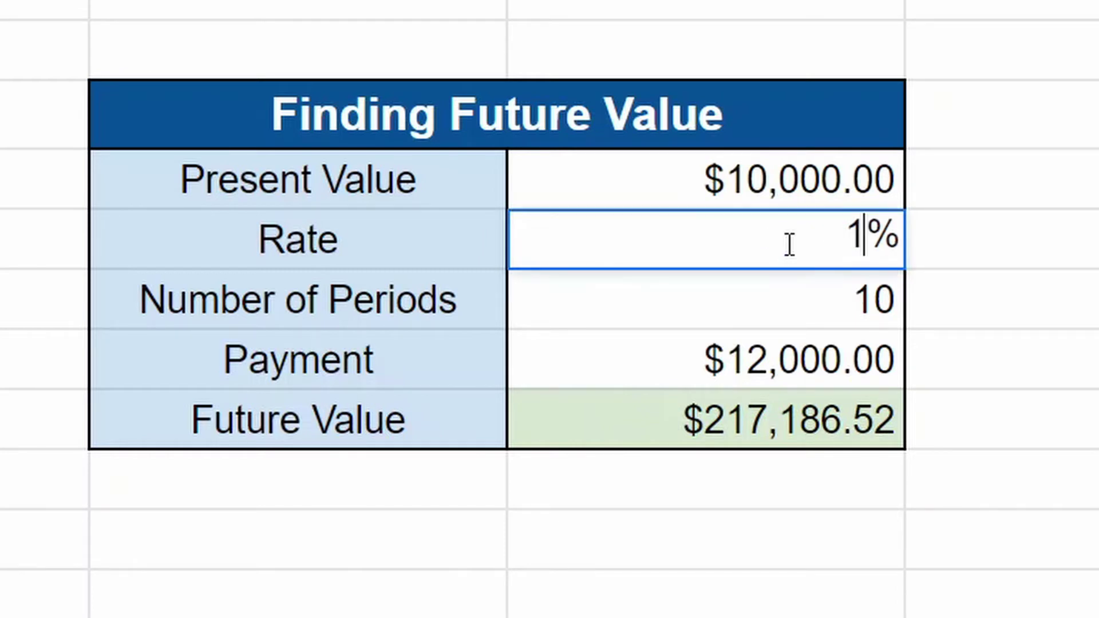
key("Return")
key("Up")
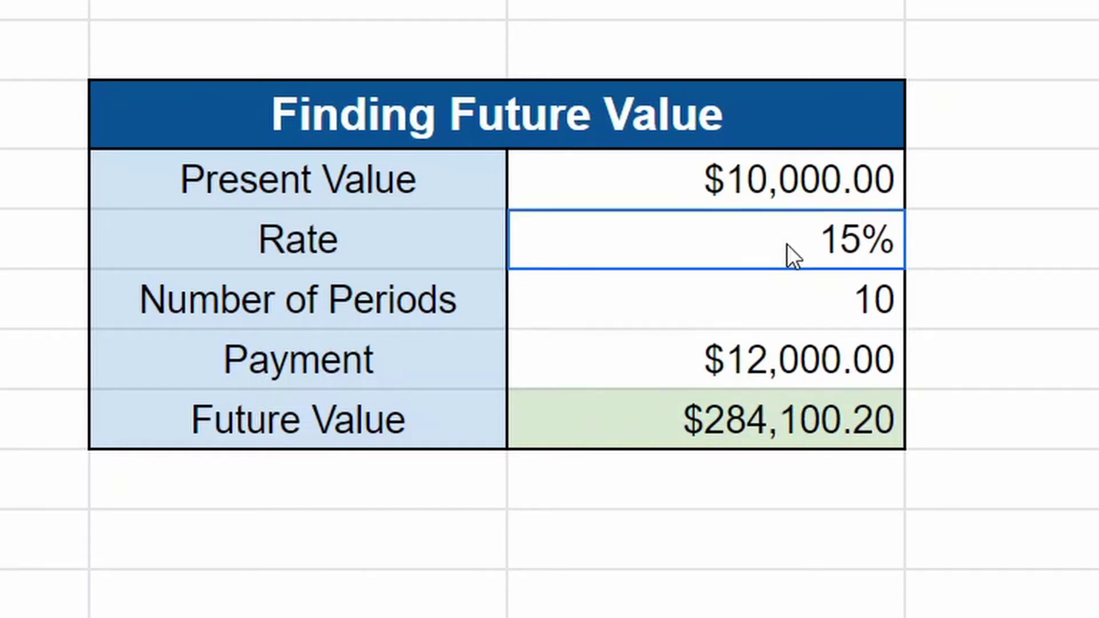
type("5")
key("Return")
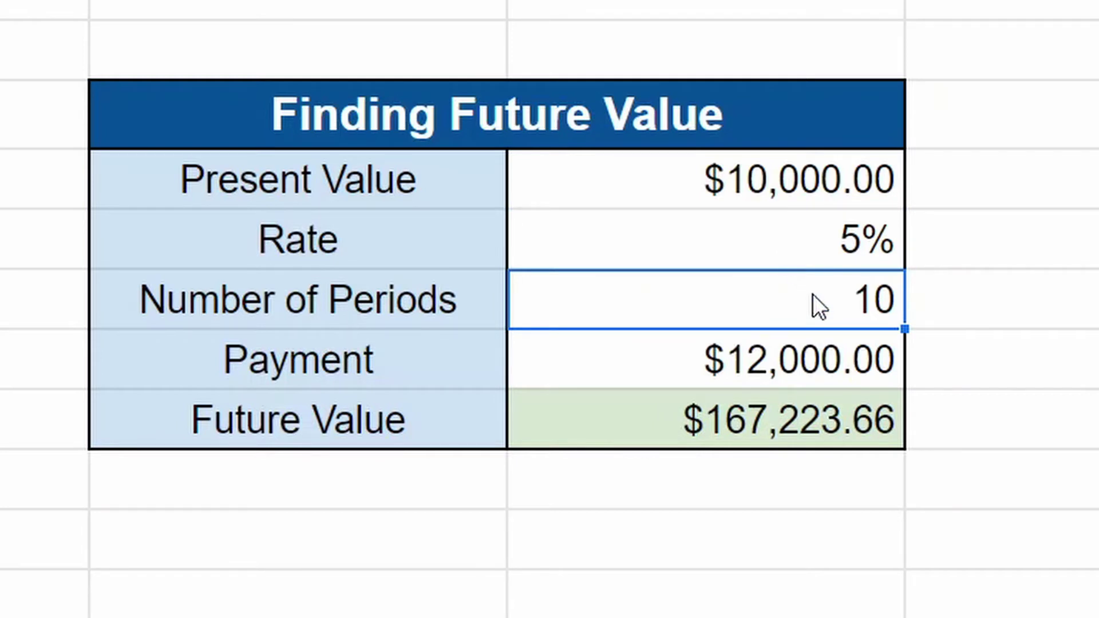
type("30")
key("Return")
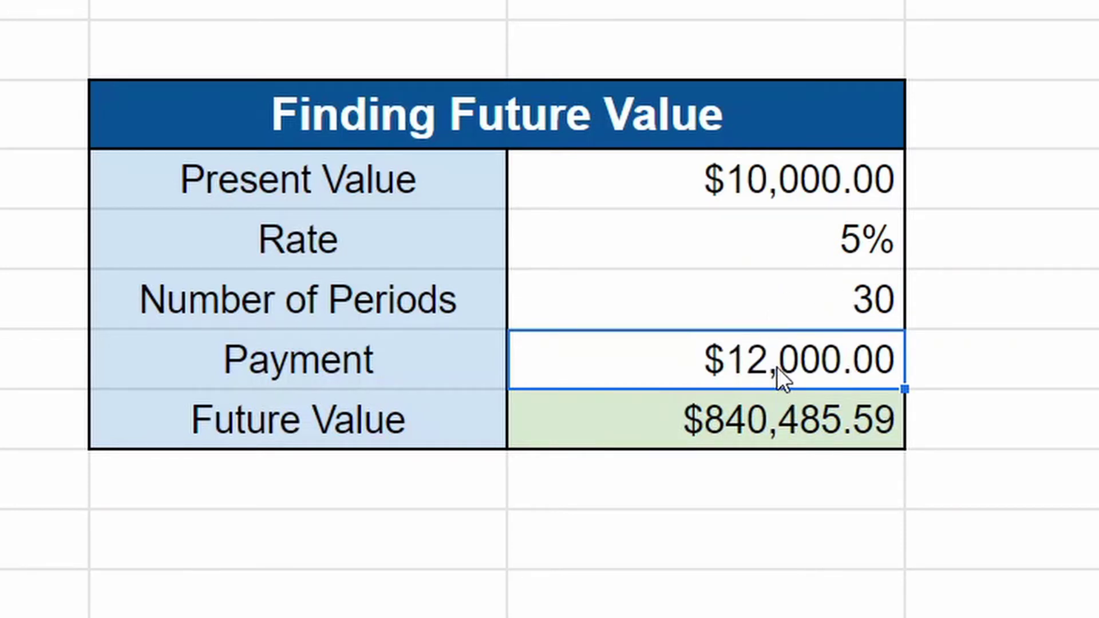
type("1")
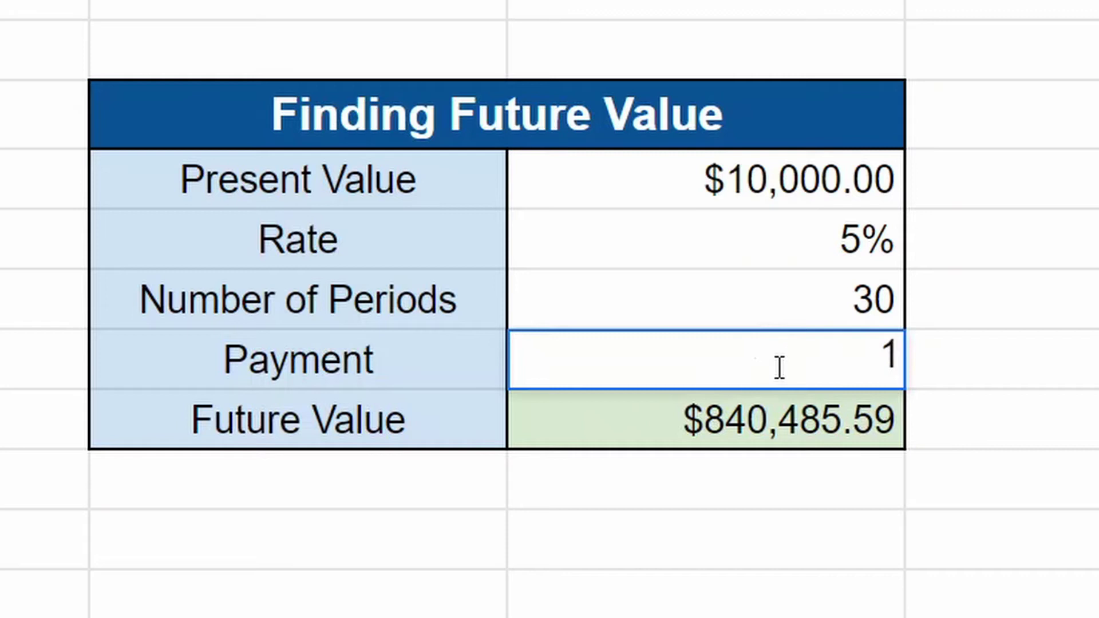
type(",000")
key("Return")
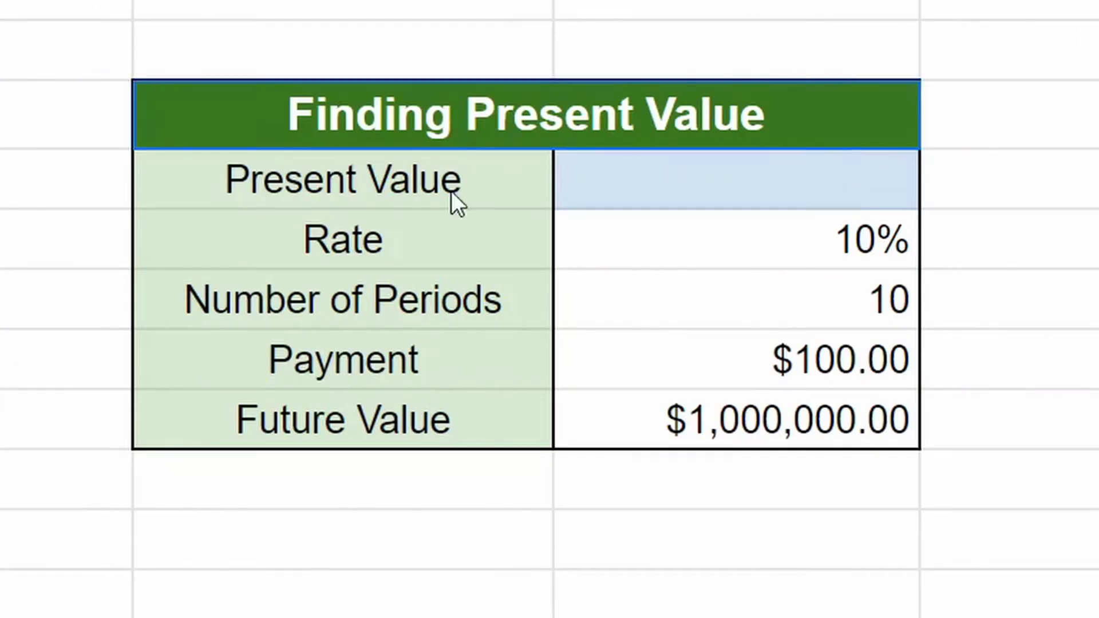
Start a PV formula in the green table's empty Present Value cell.
left_click_drag(452, 194, 456, 421)
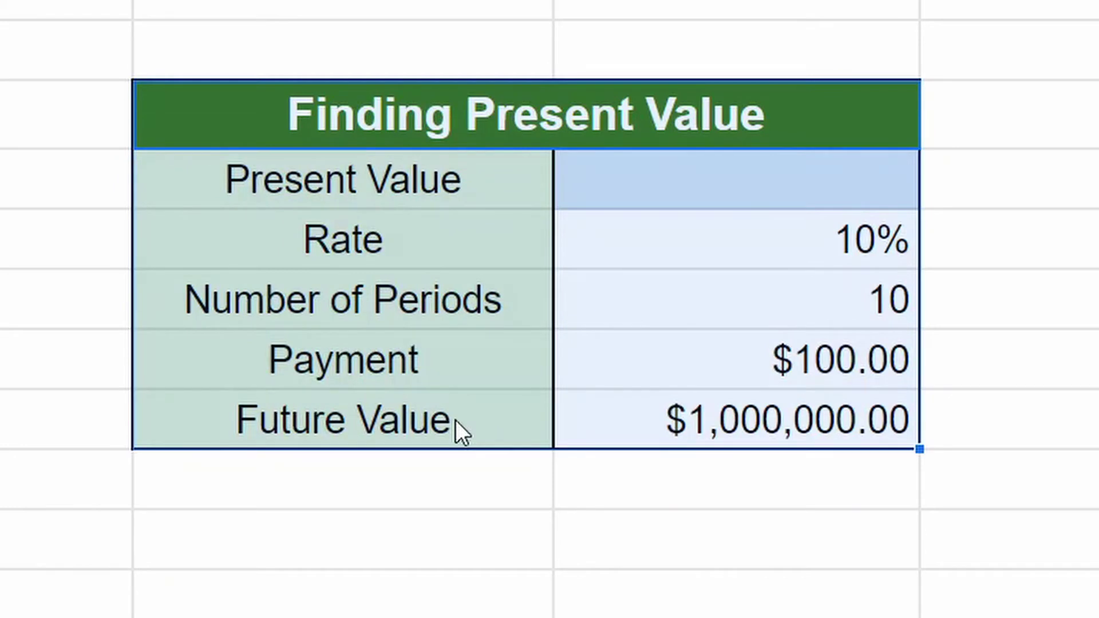
left_click(517, 481)
left_click(641, 181)
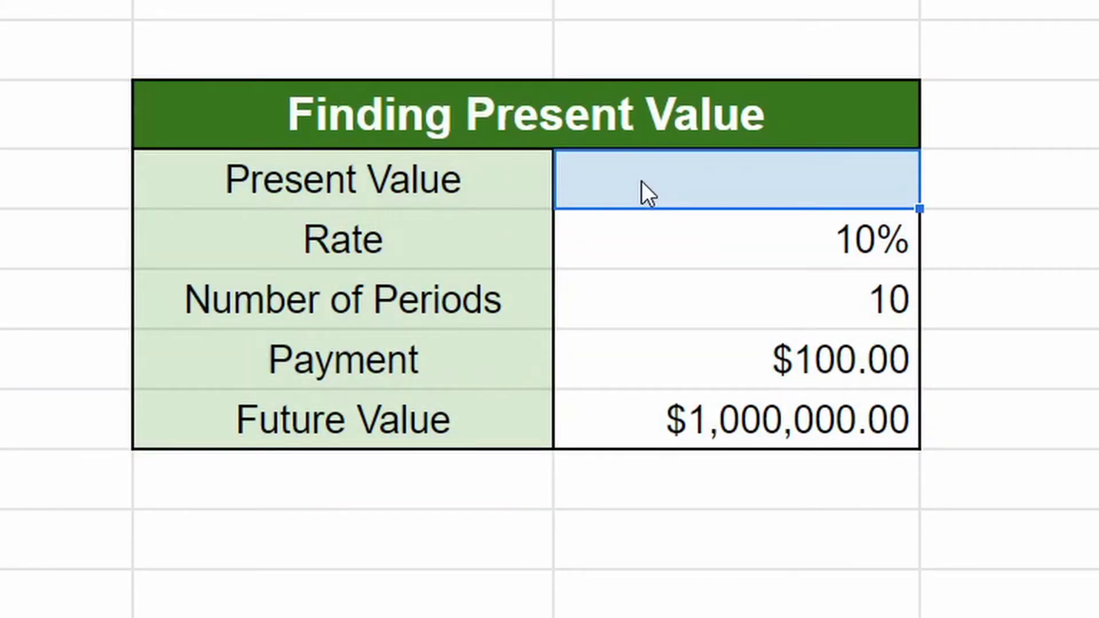
type("=")
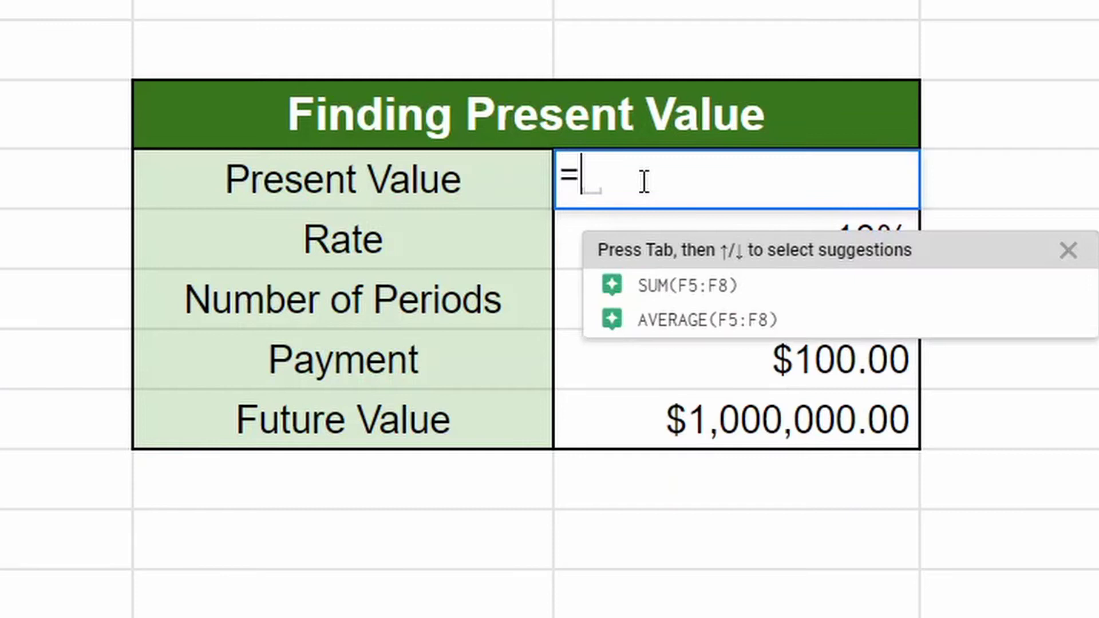
type("pv")
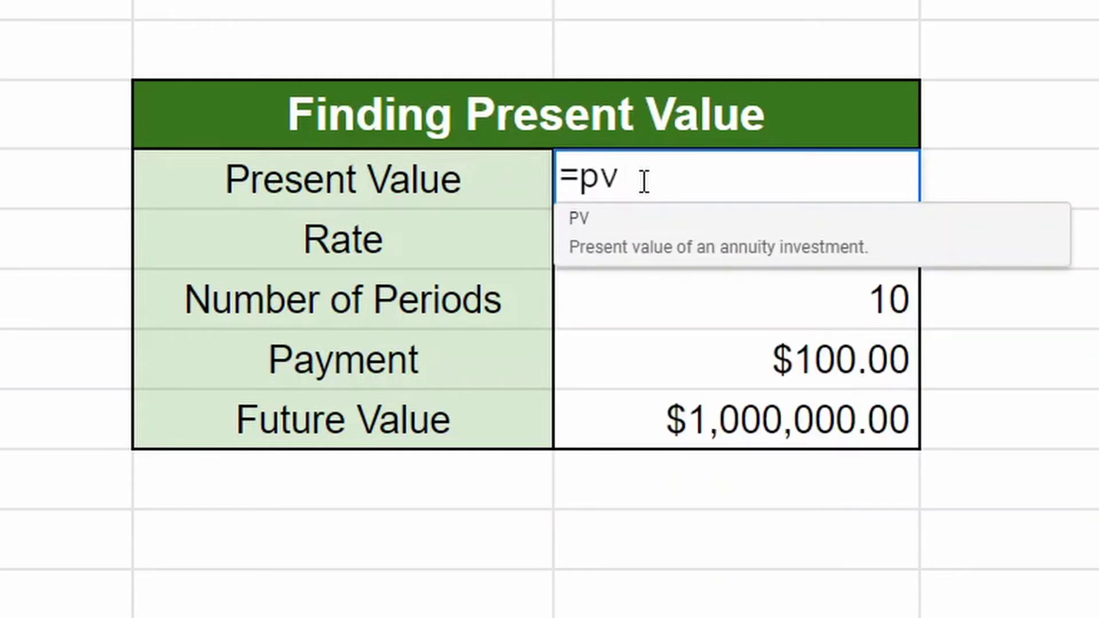
left_click(660, 248)
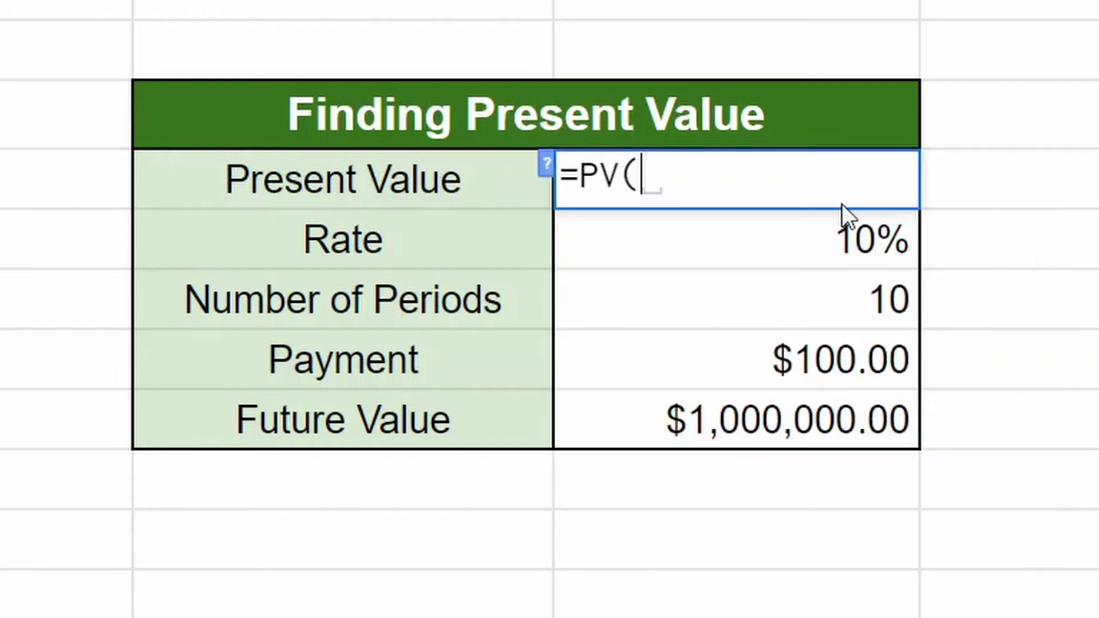
Complete it as =PV(F5,F6,F7,-F8), giving a present value of $384,928.83.
left_click(814, 235)
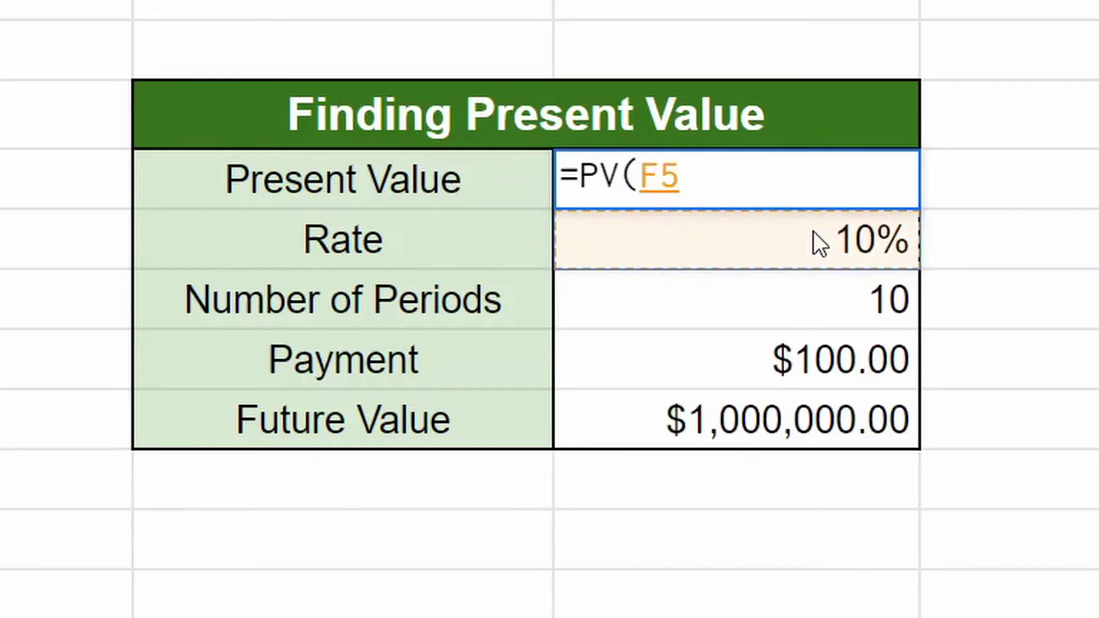
type(",")
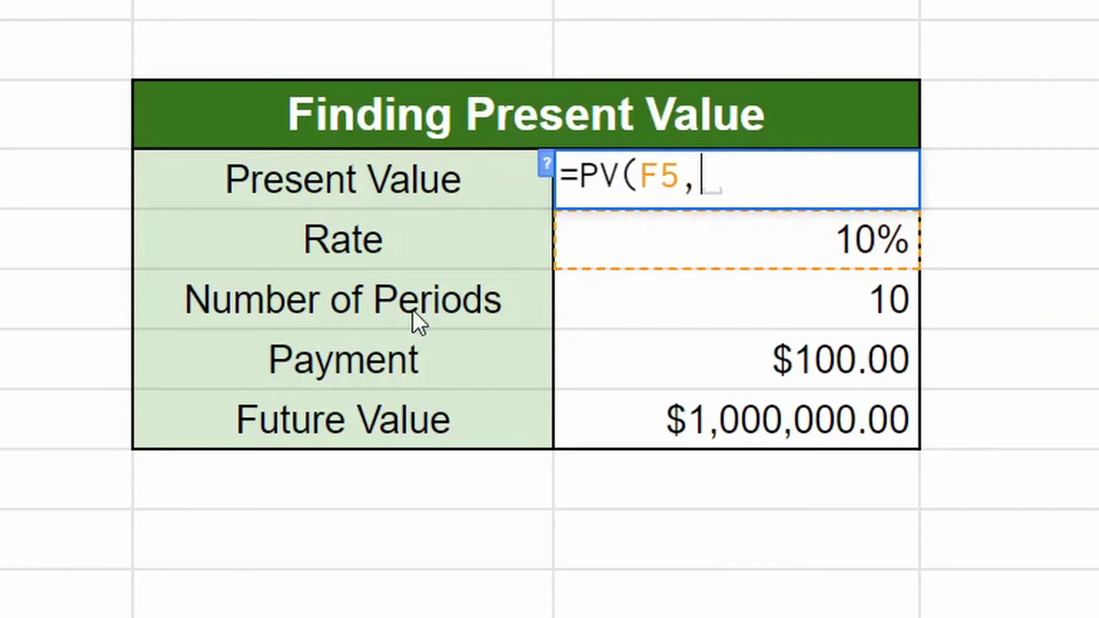
left_click(869, 293)
type(",")
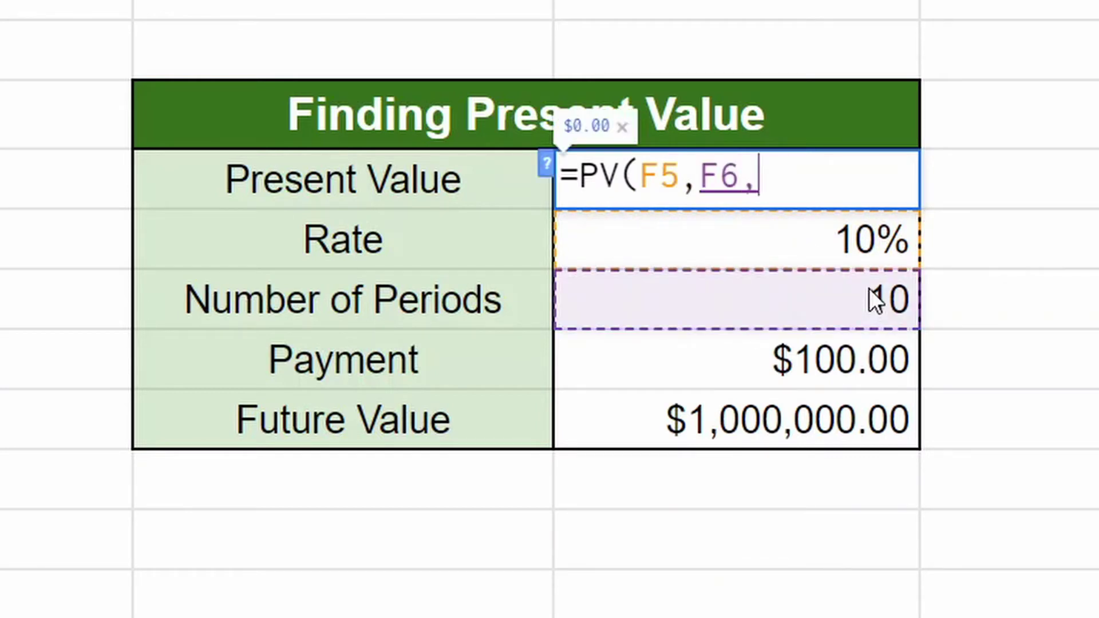
left_click(693, 358)
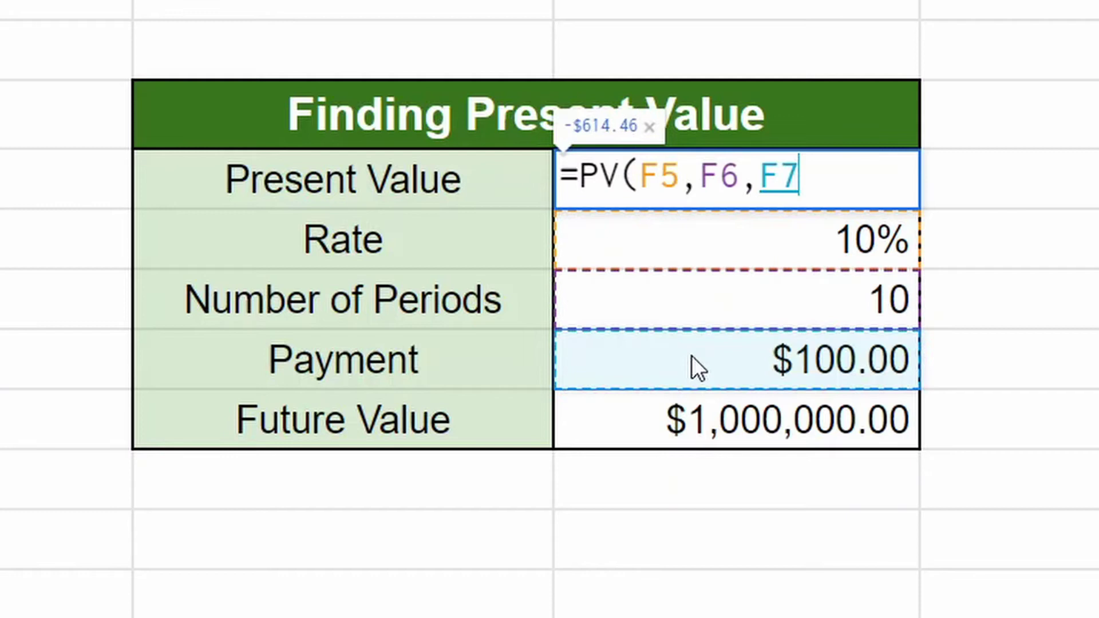
type(",")
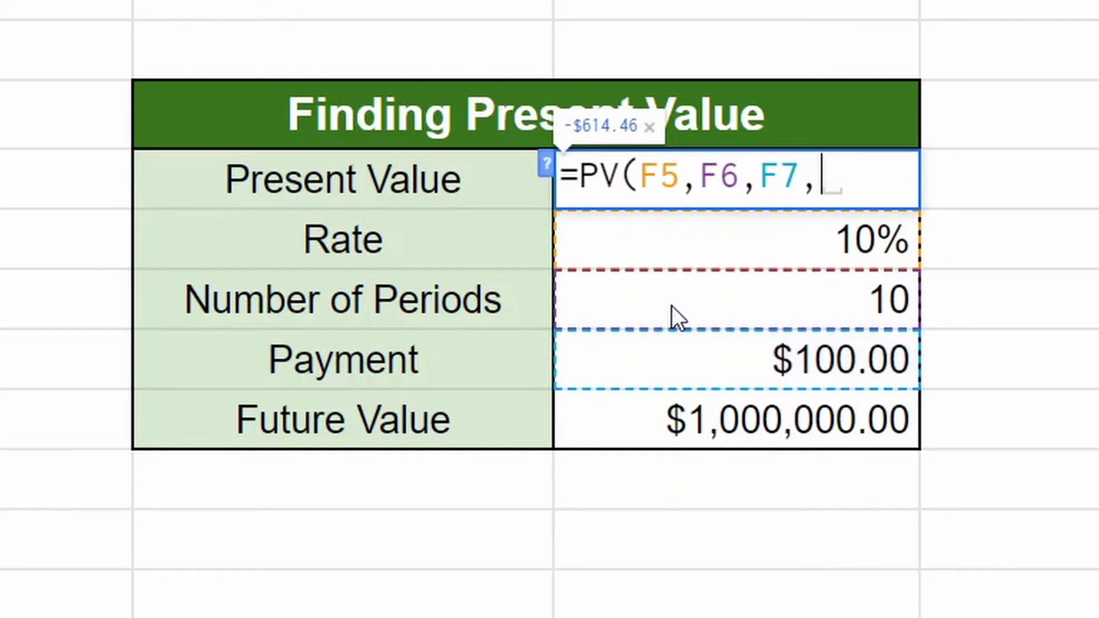
type("-")
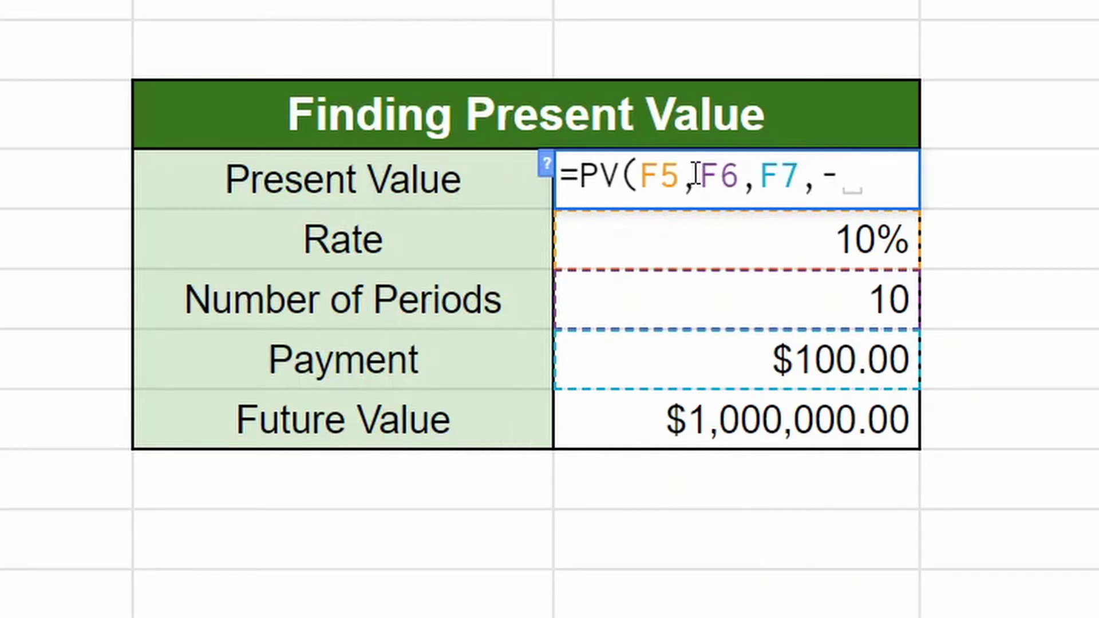
left_click(749, 413)
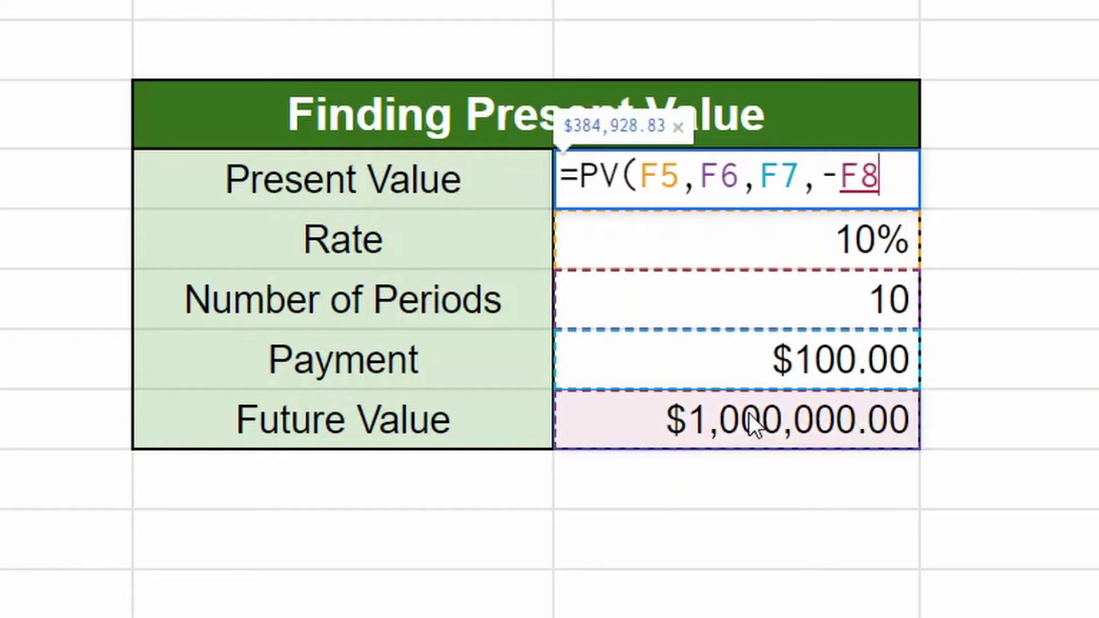
type(")")
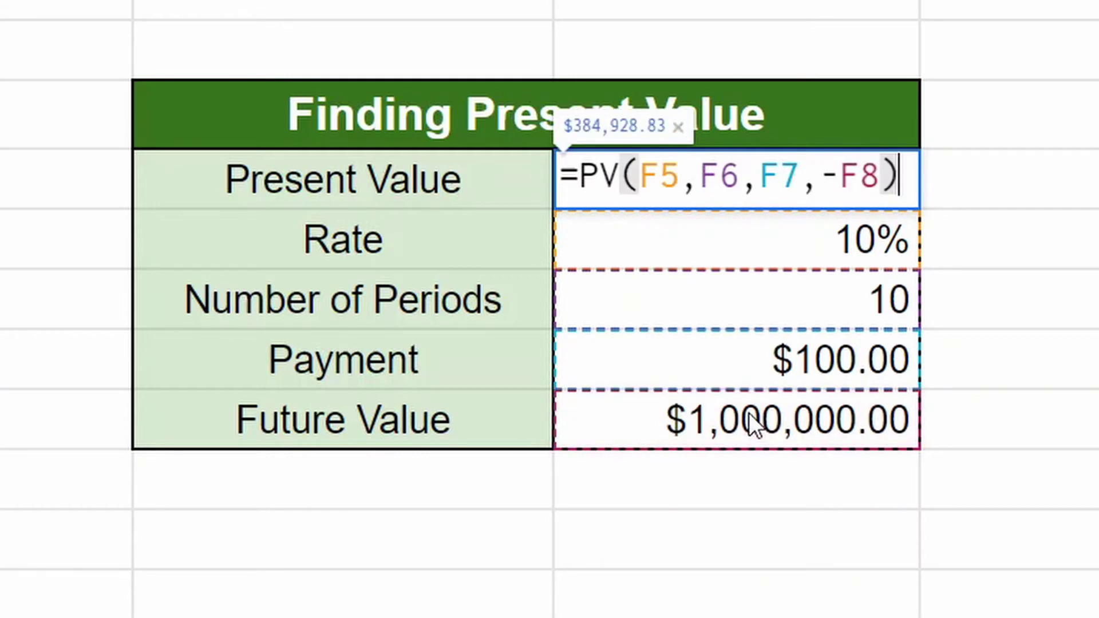
key("Return")
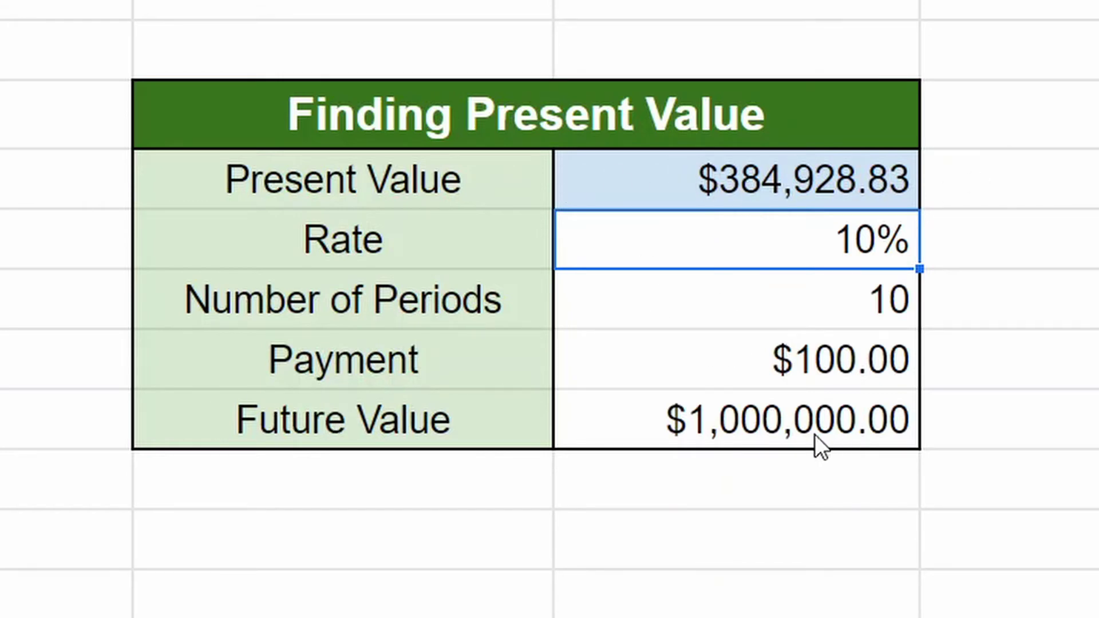
Re-enter the Present Value table's payment as $12,000.
left_click(850, 362)
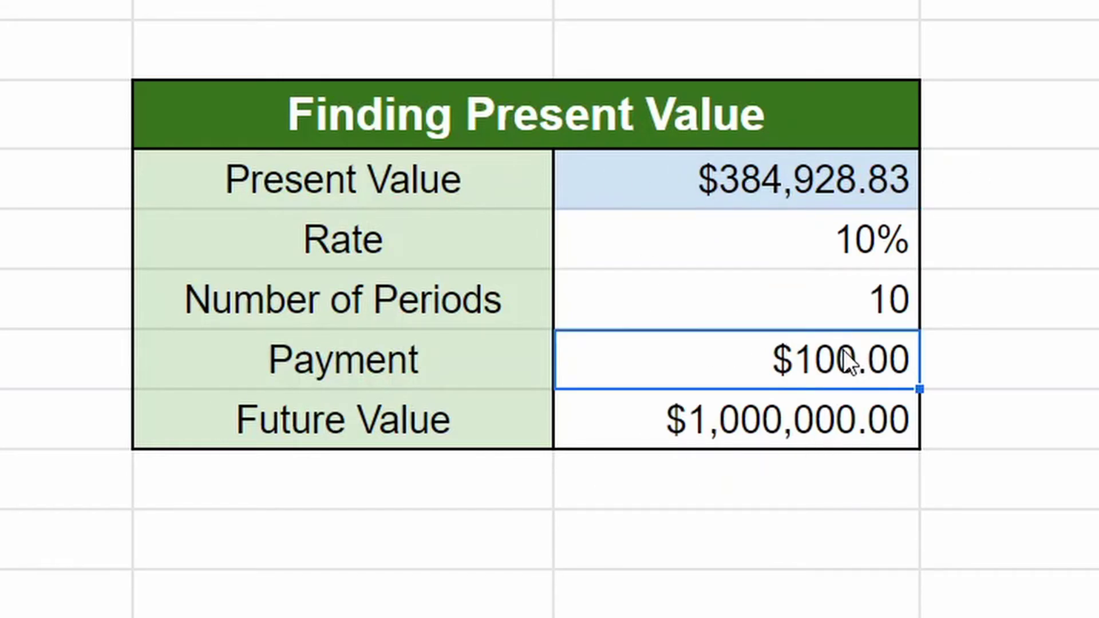
double_click(850, 362)
type("0")
key("BackSpace")
key("BackSpace")
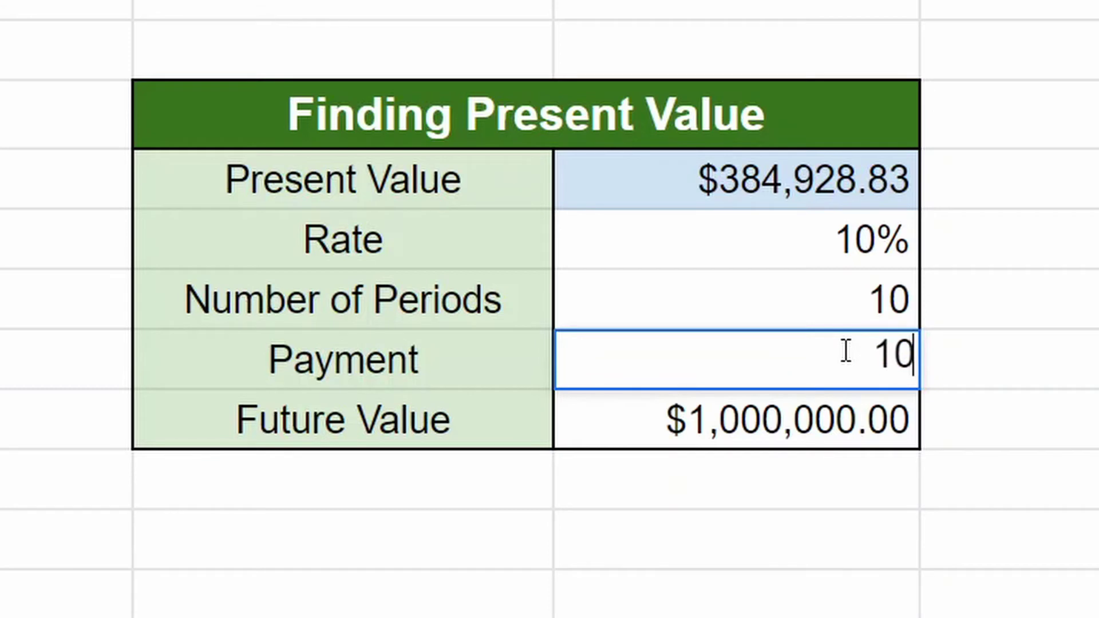
key("BackSpace")
type("2000")
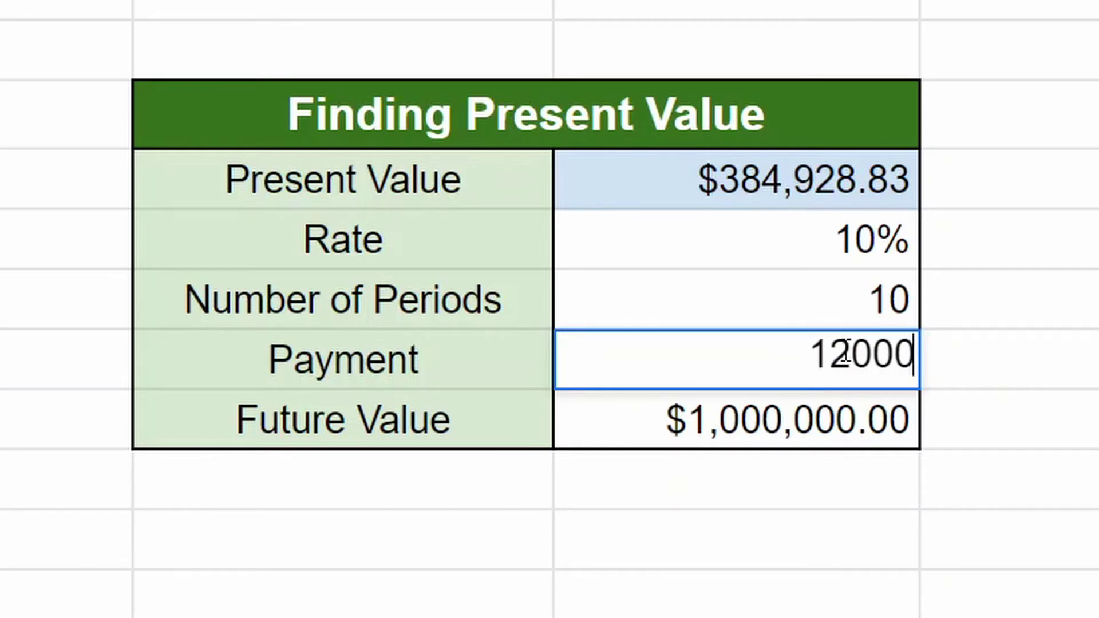
key("Return")
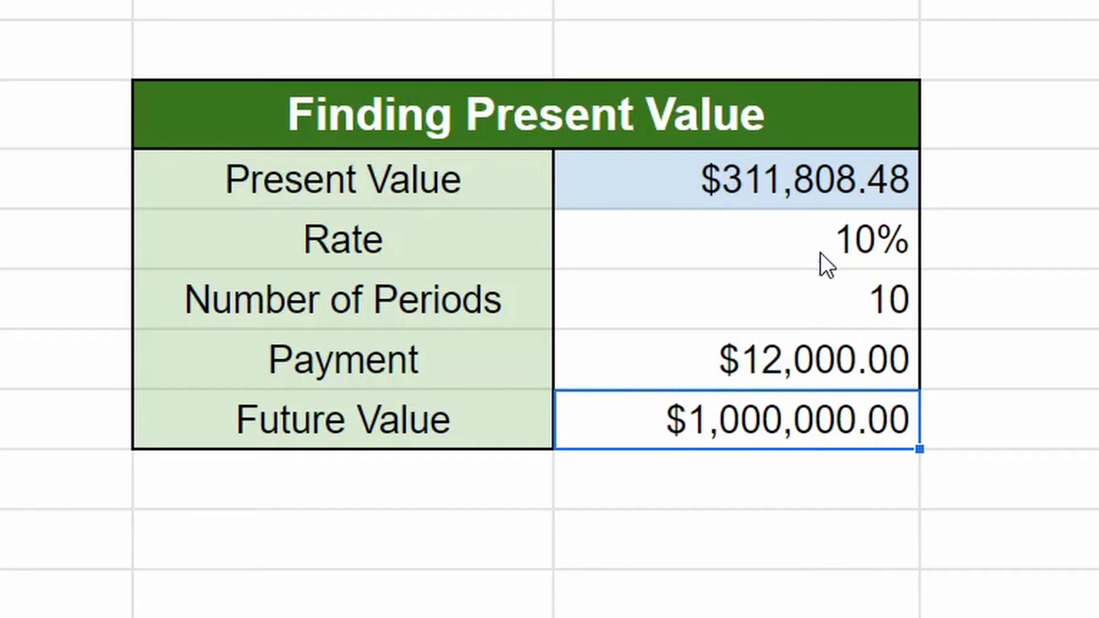
Change the Number of Periods to 20, then to 40.
left_click(809, 304)
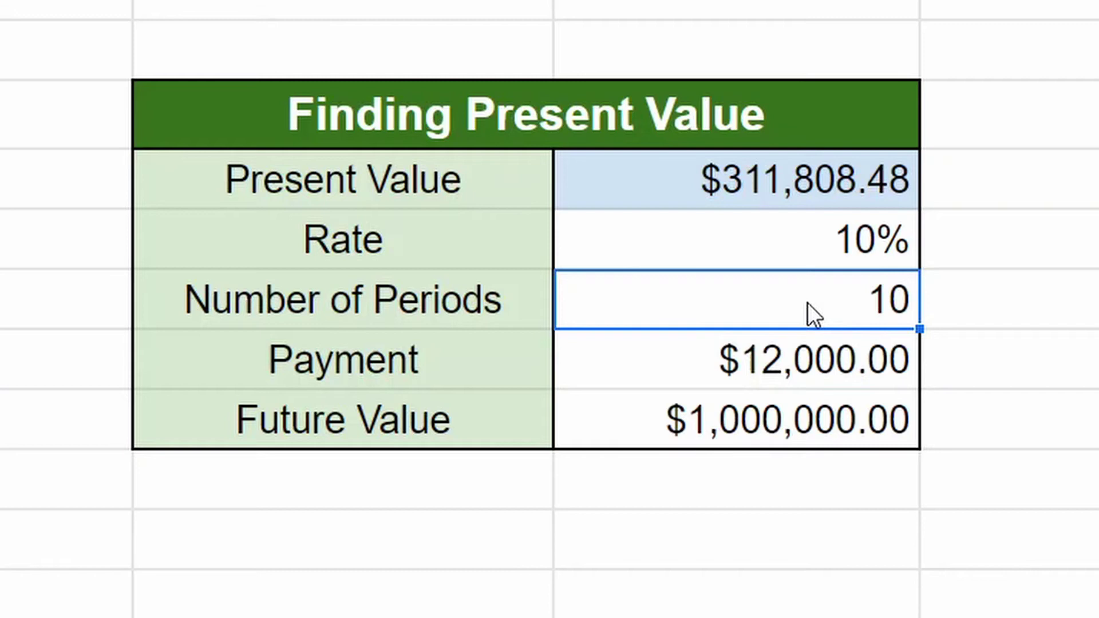
type("20")
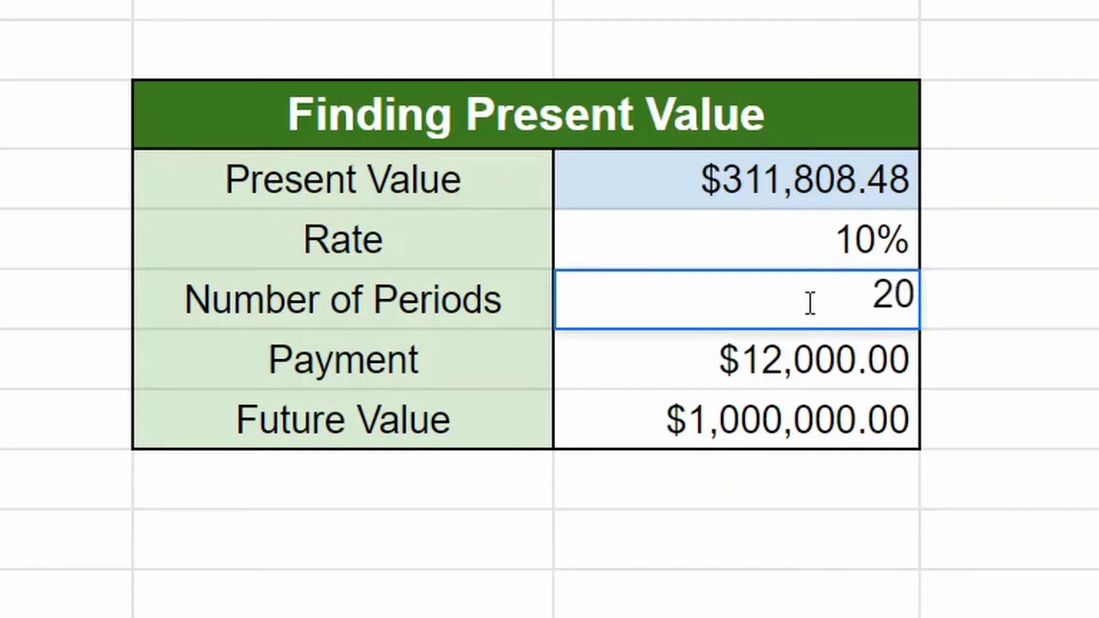
key("Return")
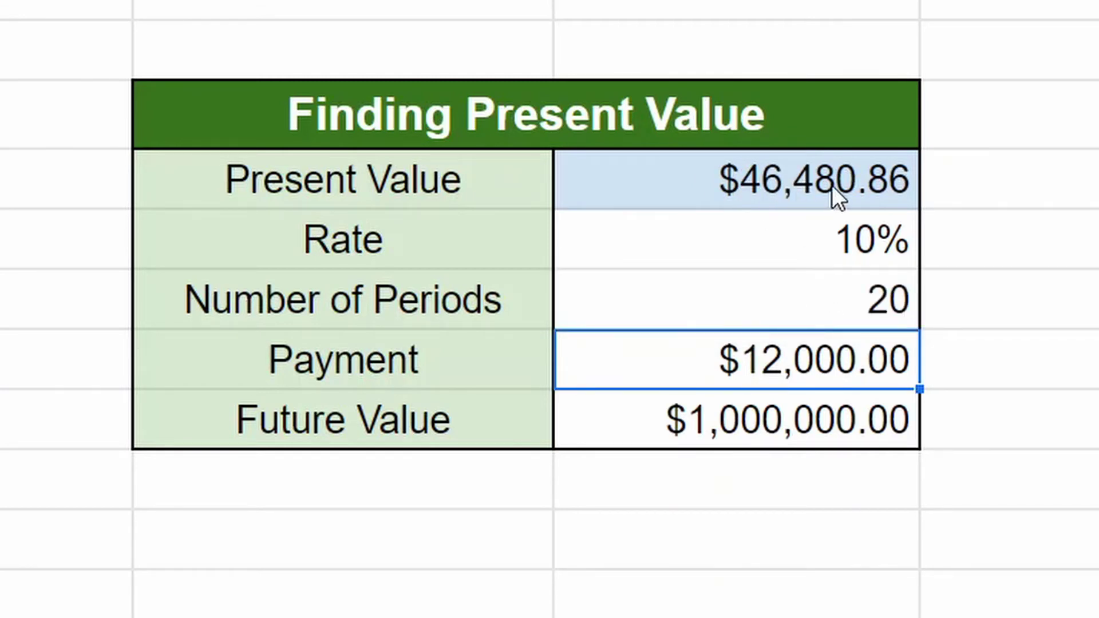
left_click(809, 303)
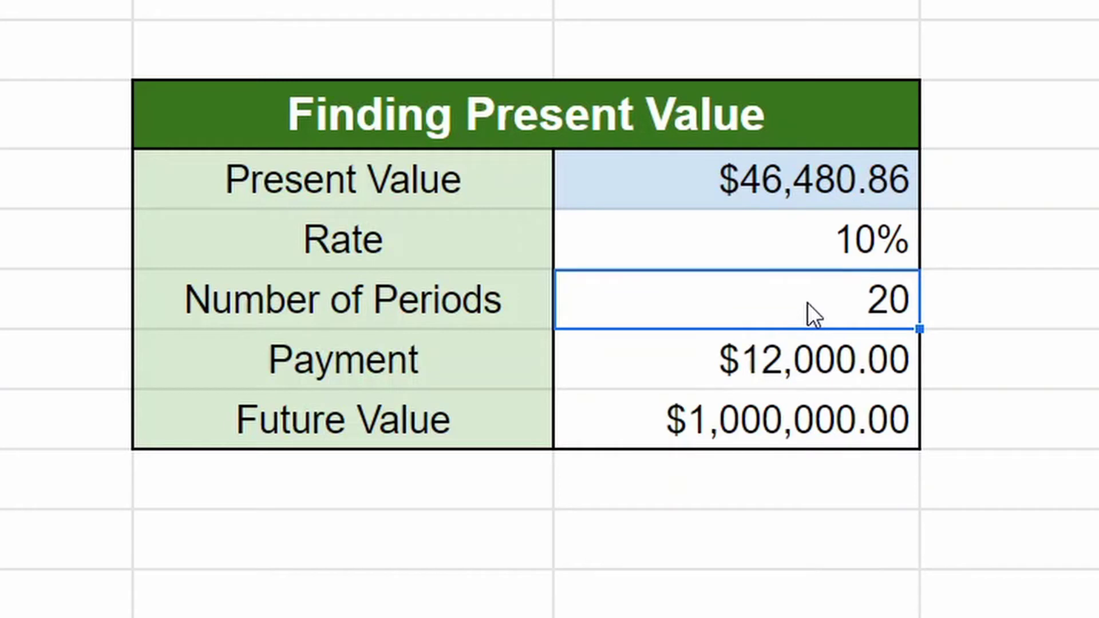
type("40")
key("Return")
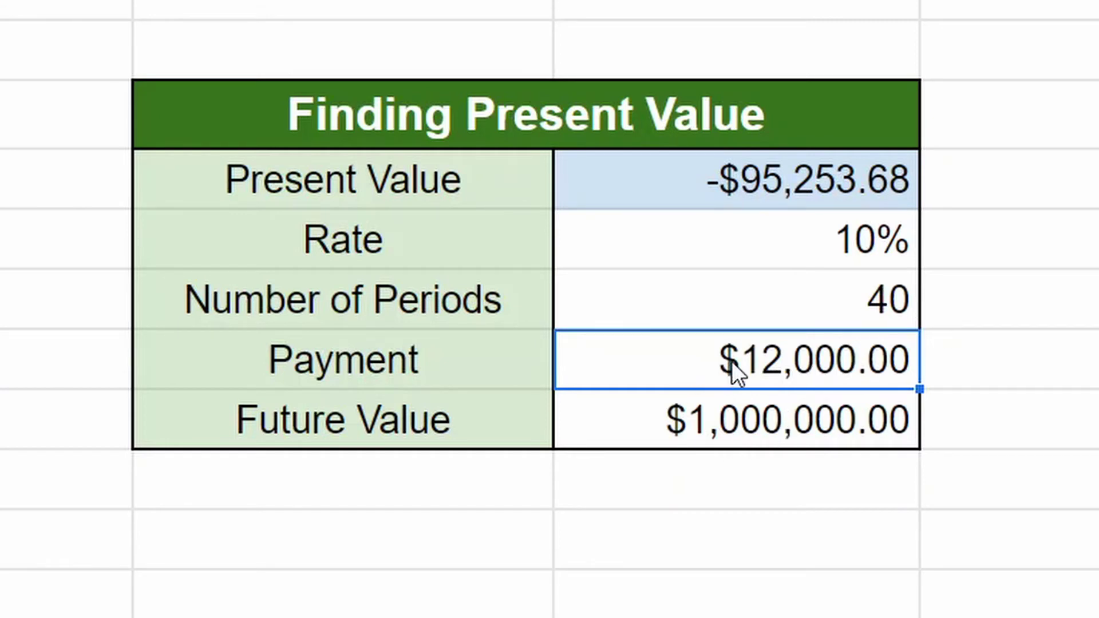
Set the payment to $5,000, then $1,000, making Present Value $12,315.88.
type("10000")
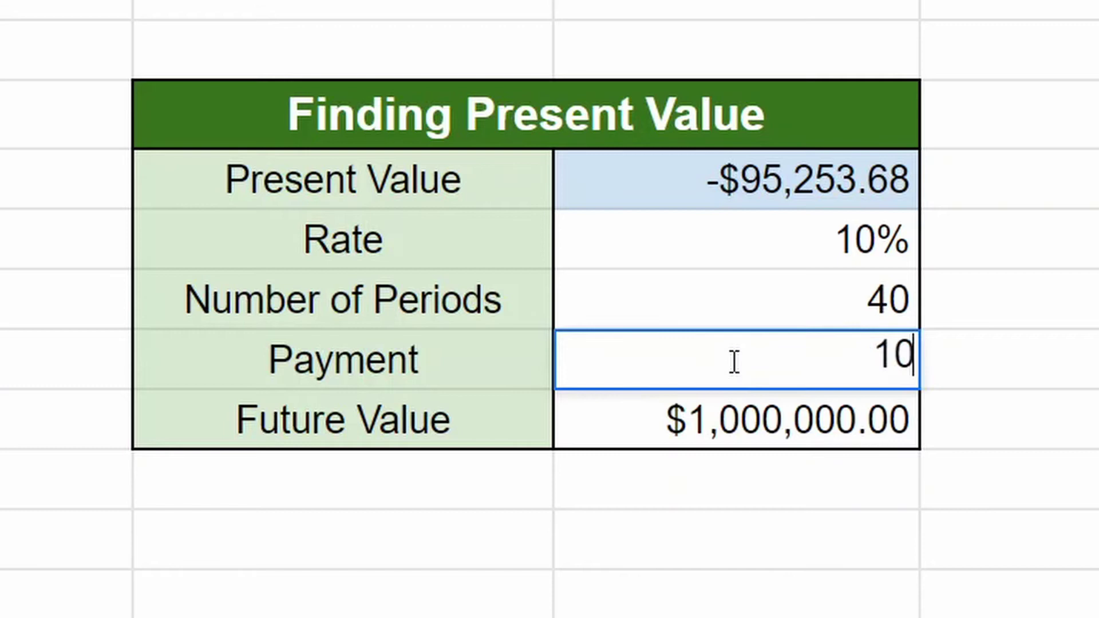
key("BackSpace")
key("BackSpace")
key("BackSpace")
key("BackSpace")
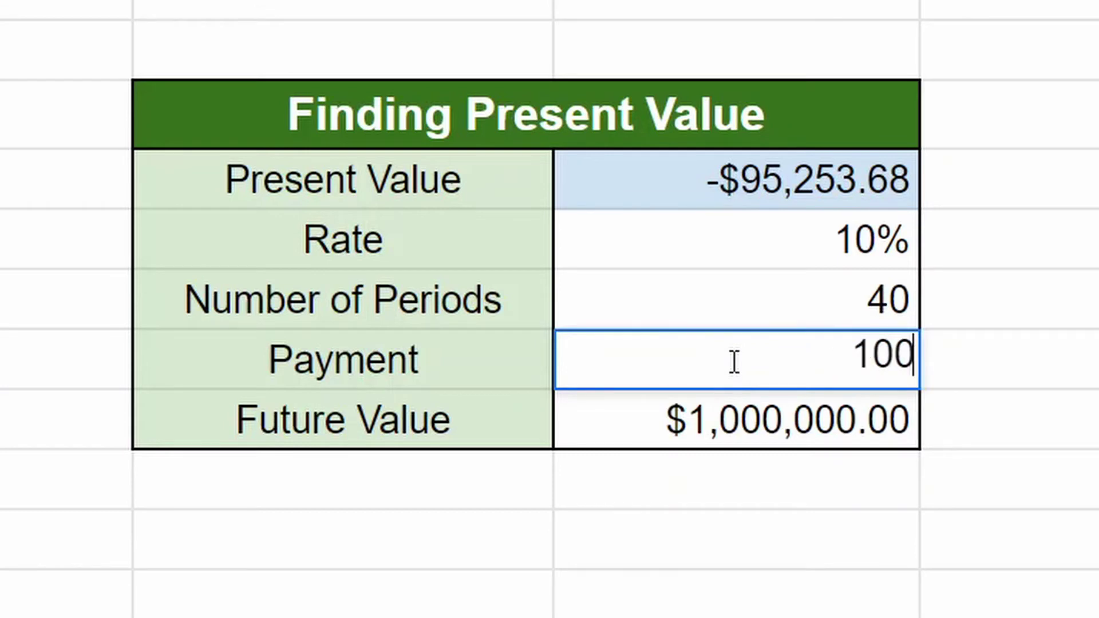
type("5000")
key("BackSpace")
key("BackSpace")
key("BackSpace")
key("BackSpace")
key("BackSpace")
type("5000")
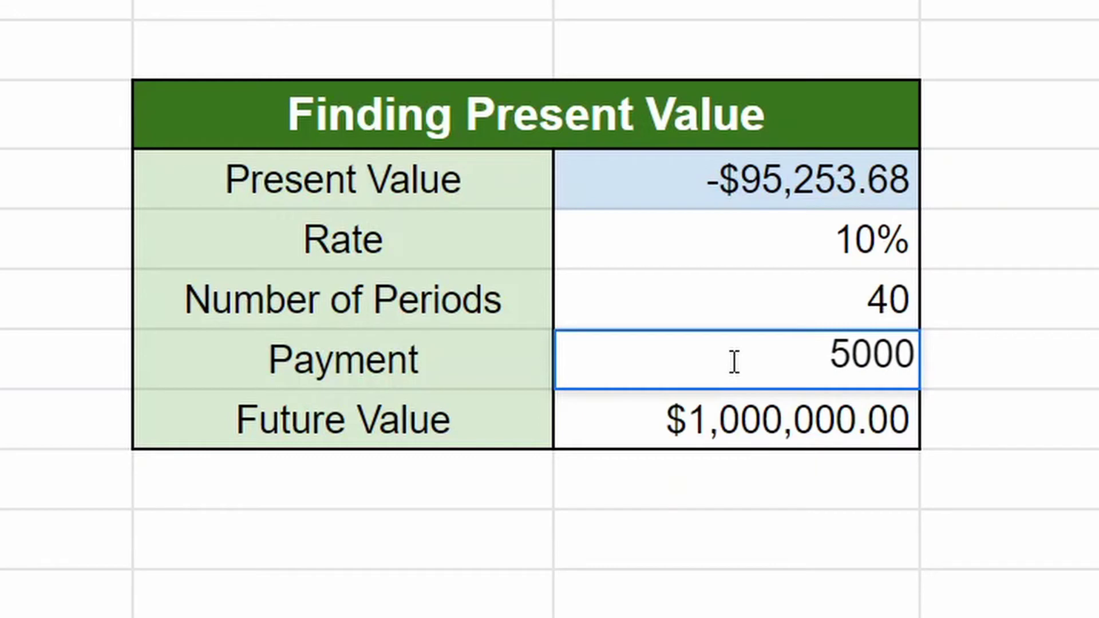
key("Return")
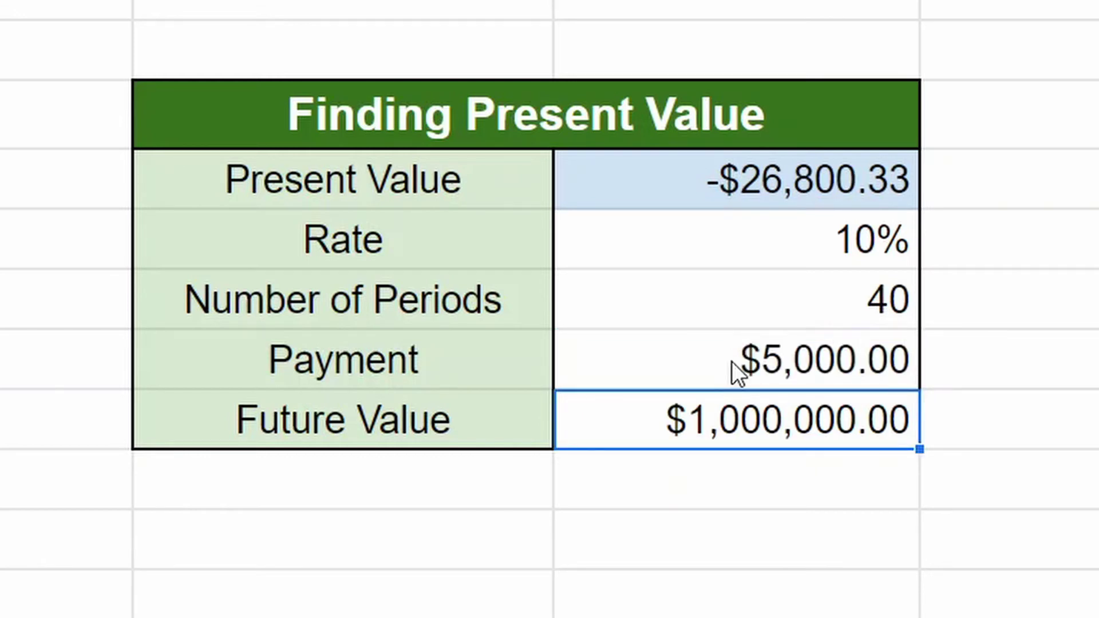
left_click(828, 372)
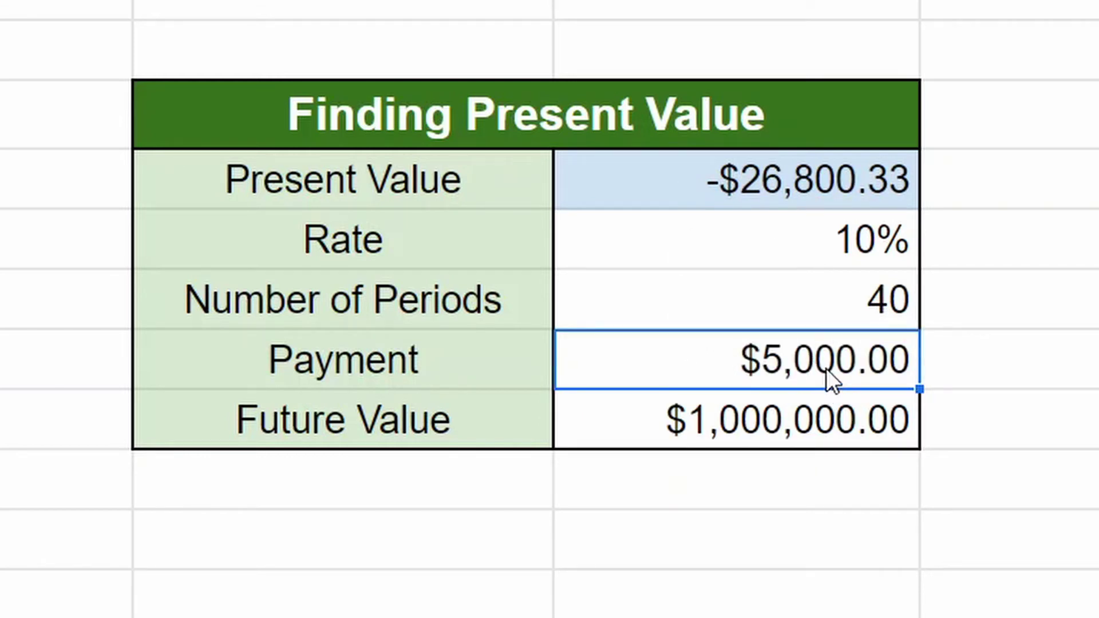
key("Delete")
type("1000")
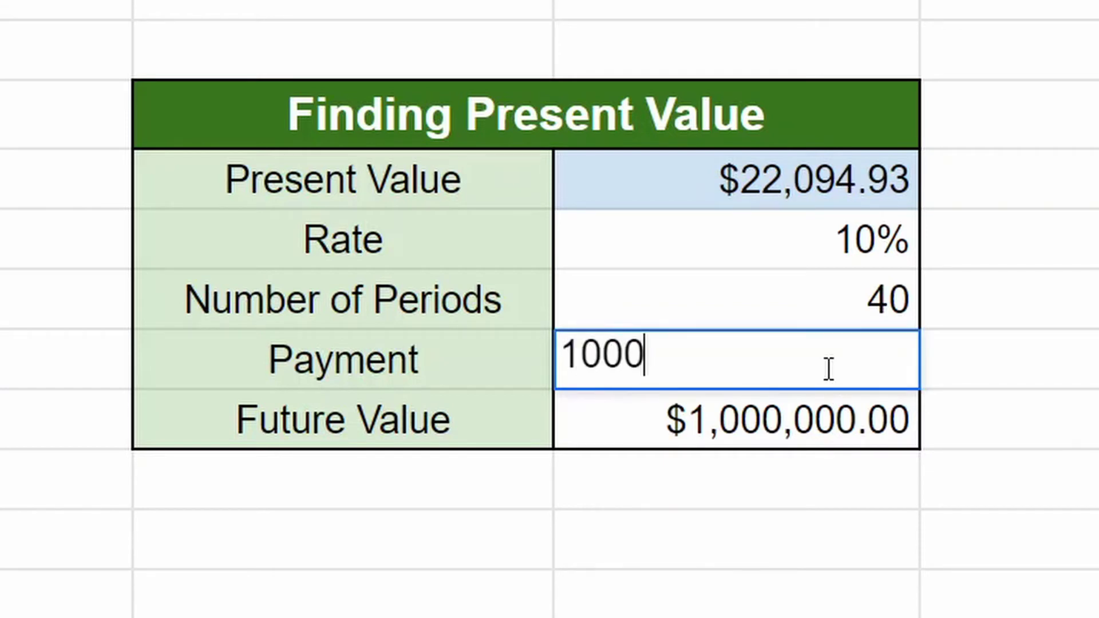
key("Return")
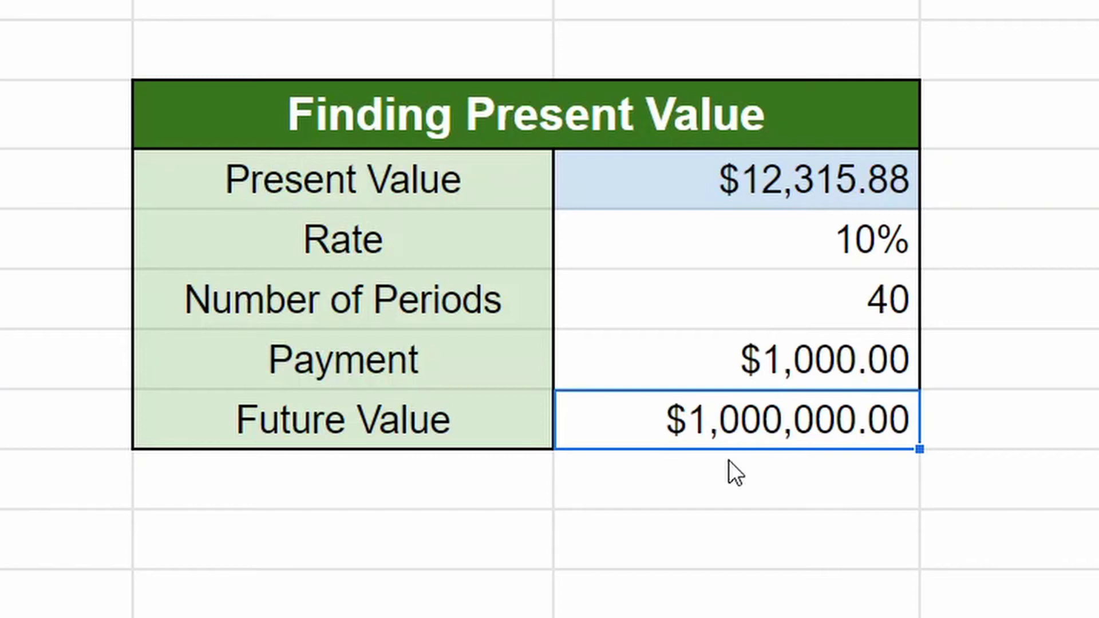
left_click(882, 308)
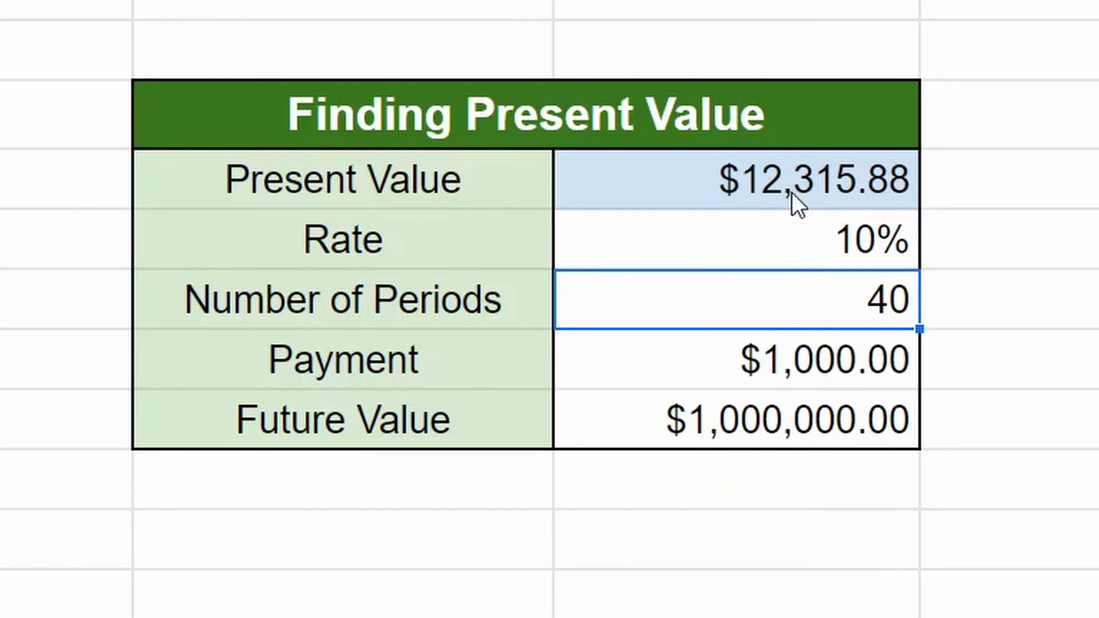
Try $2,000 and $3,000 payments, settling on $2,000 for a $2,536.83 present value.
left_click(760, 361)
type("2000")
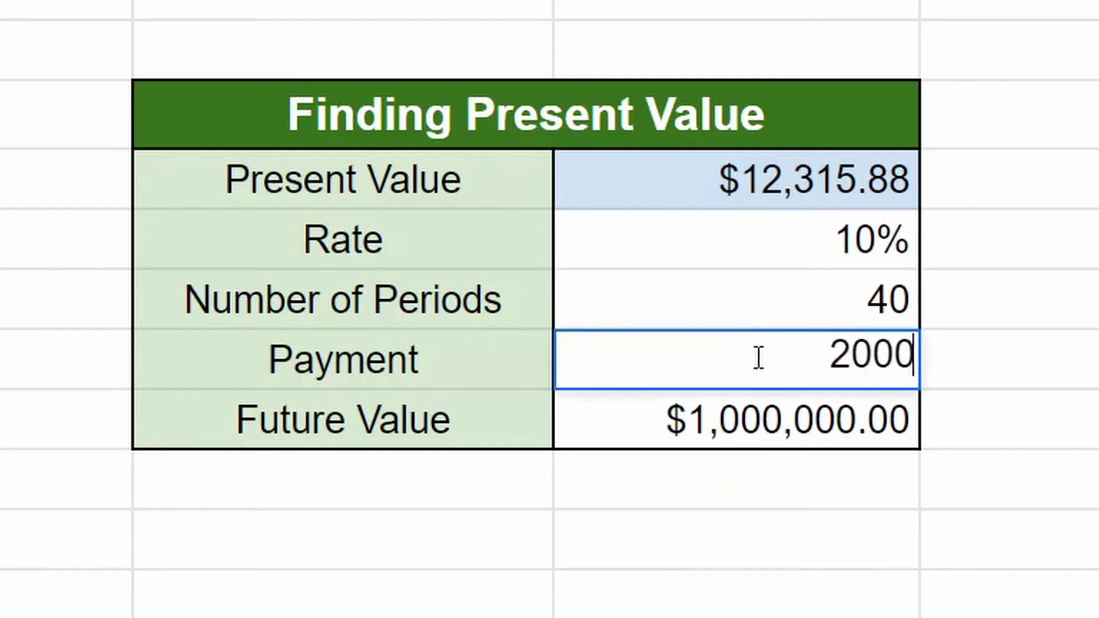
key("Return")
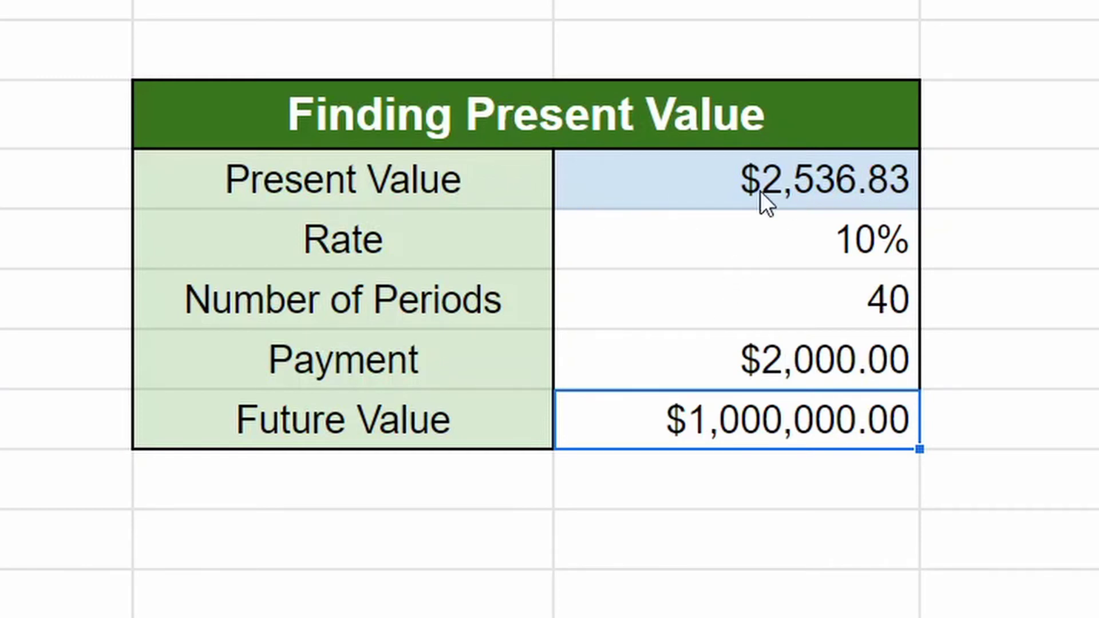
left_click(802, 362)
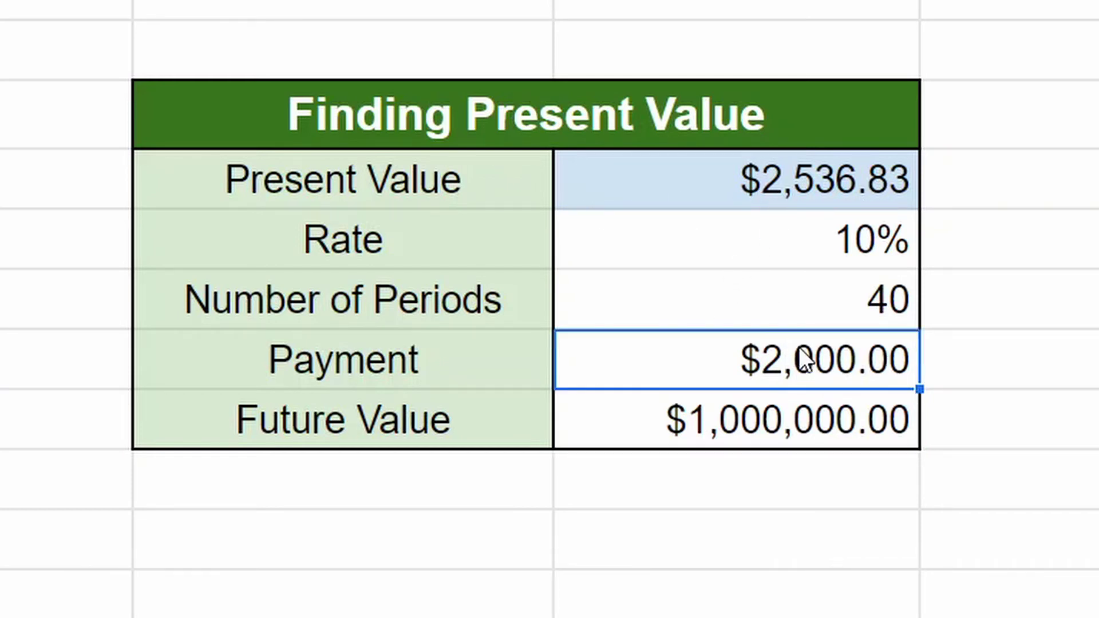
type("3000")
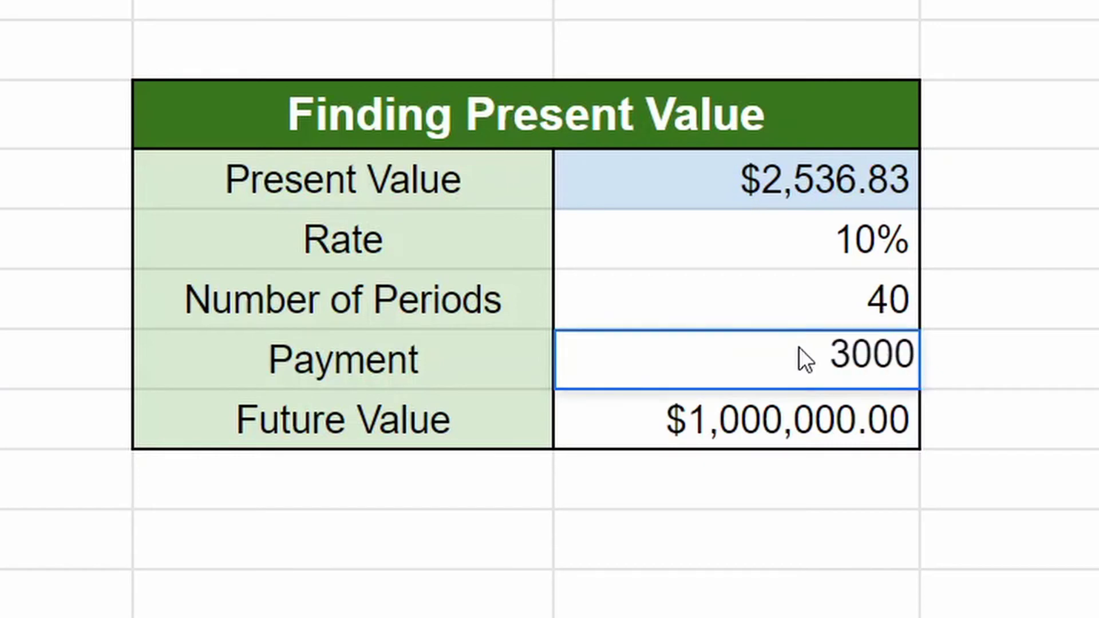
key("Return")
left_click(805, 361)
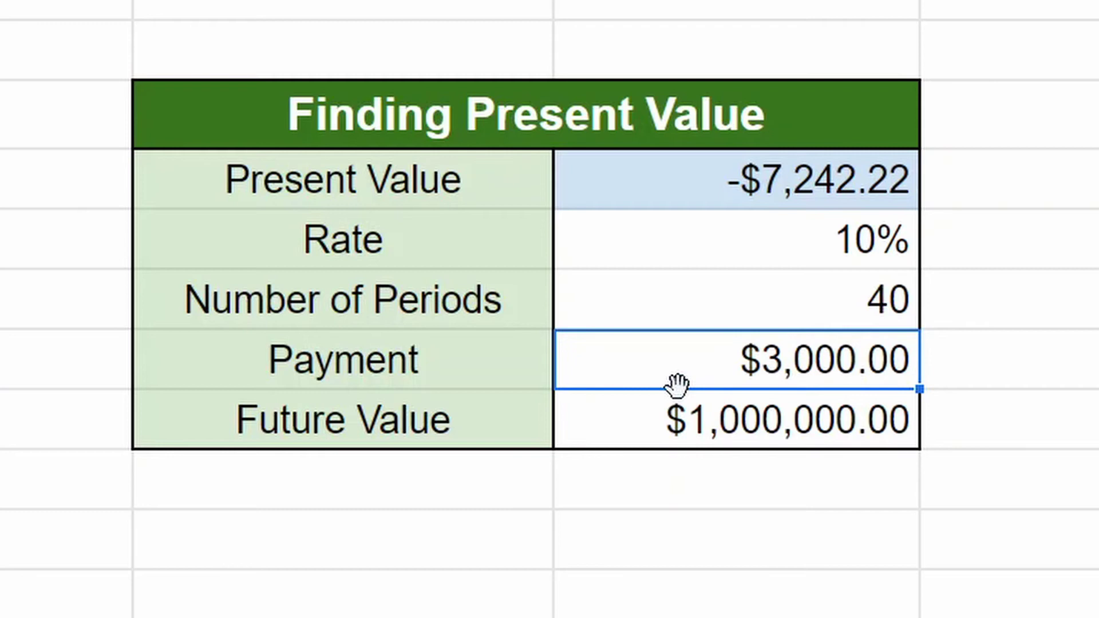
type("2000")
key("Return")
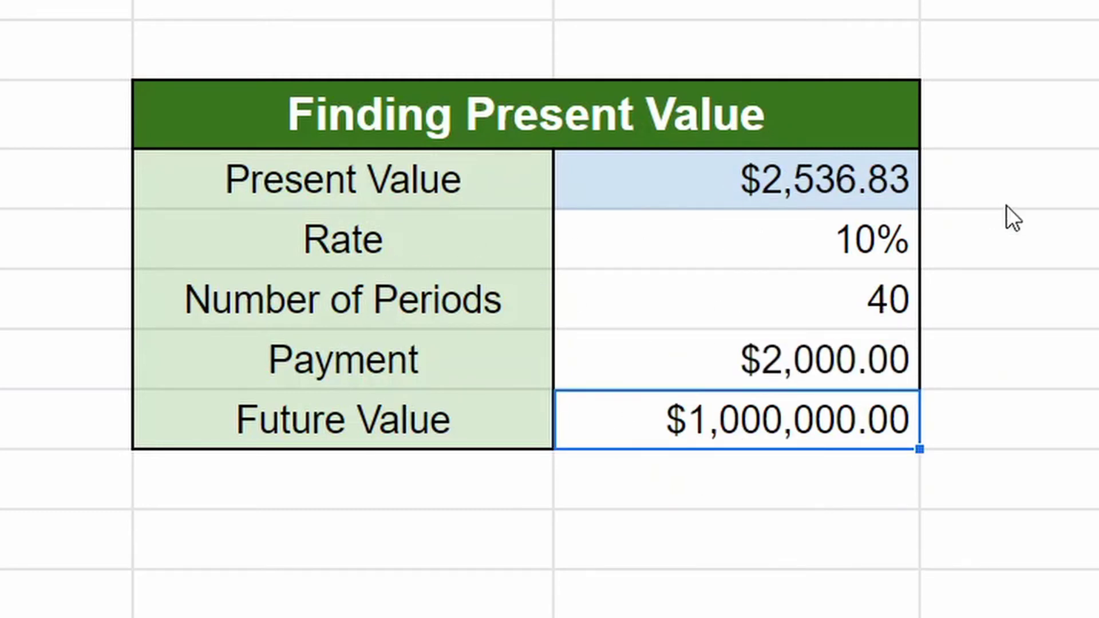
left_click(377, 208)
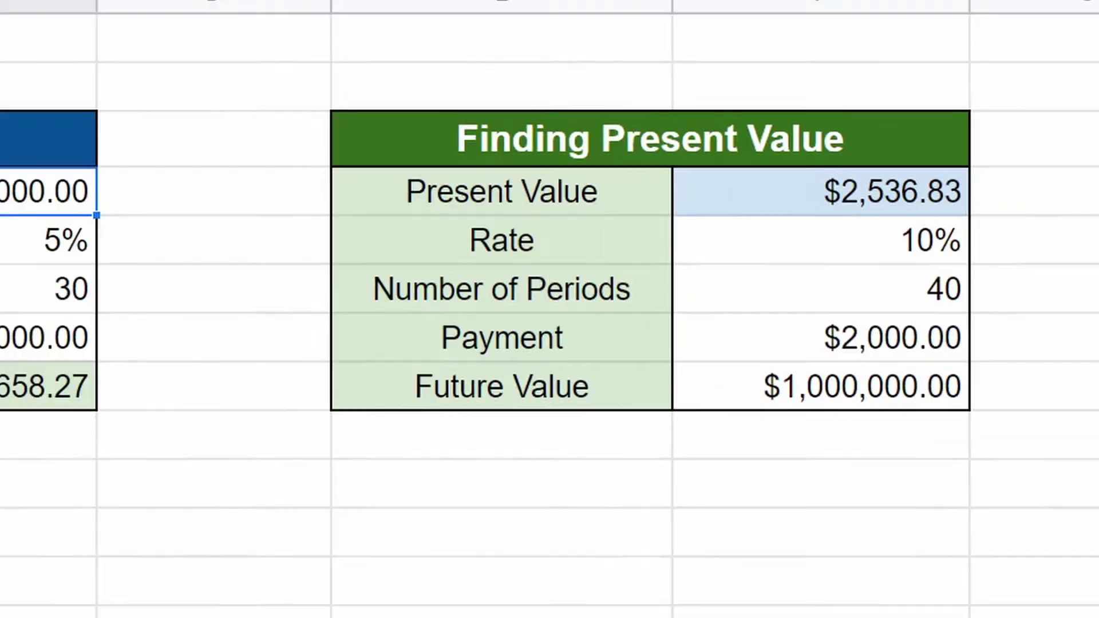
type("2,5")
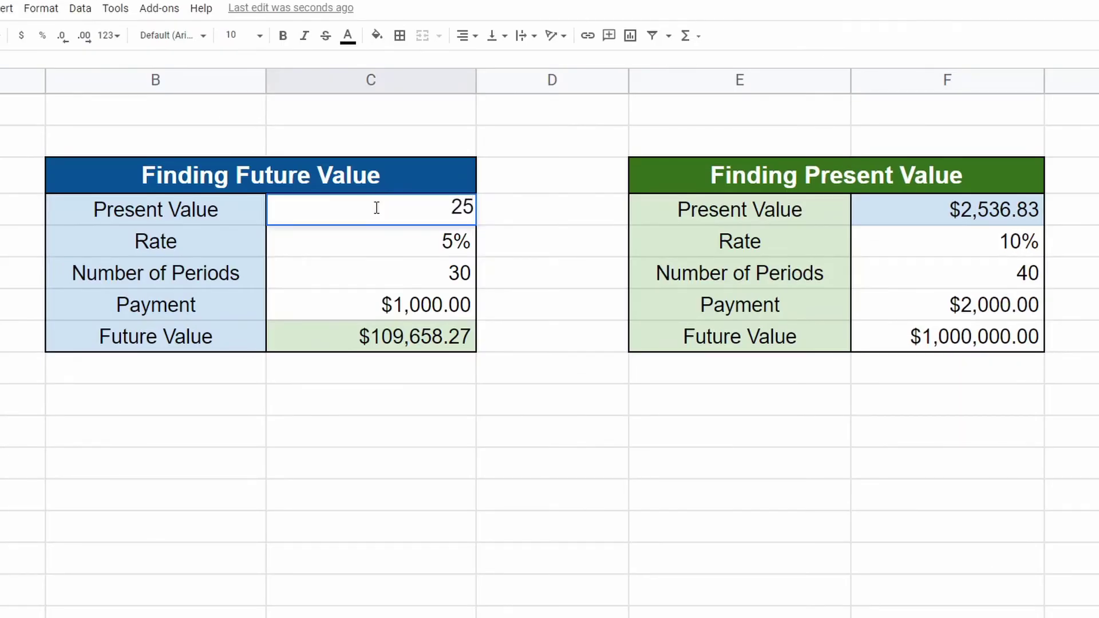
type("36.8")
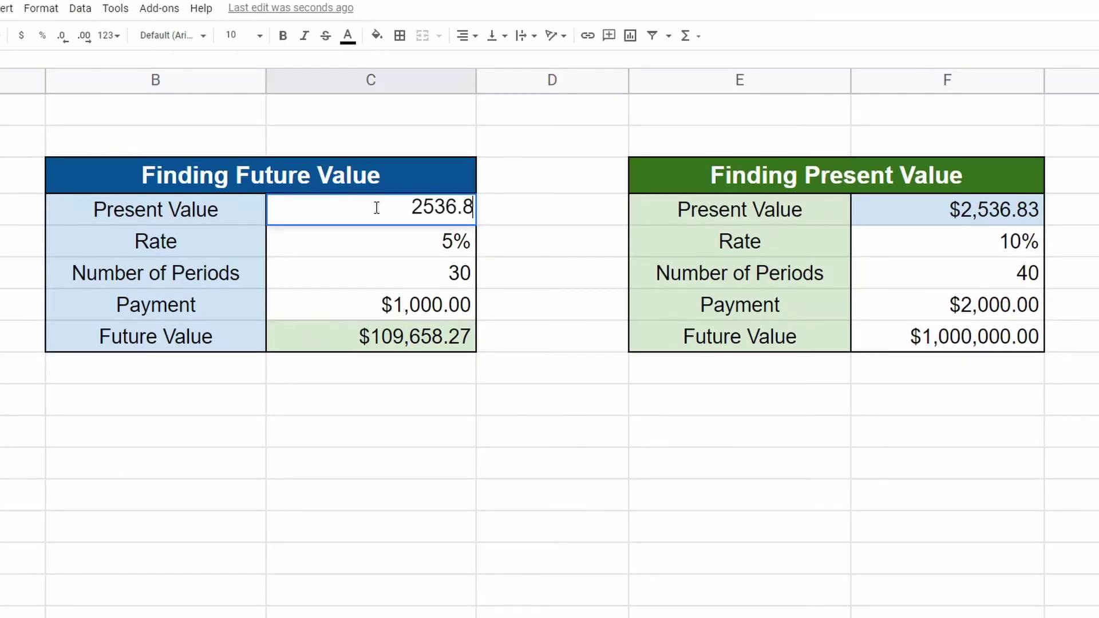
type("3")
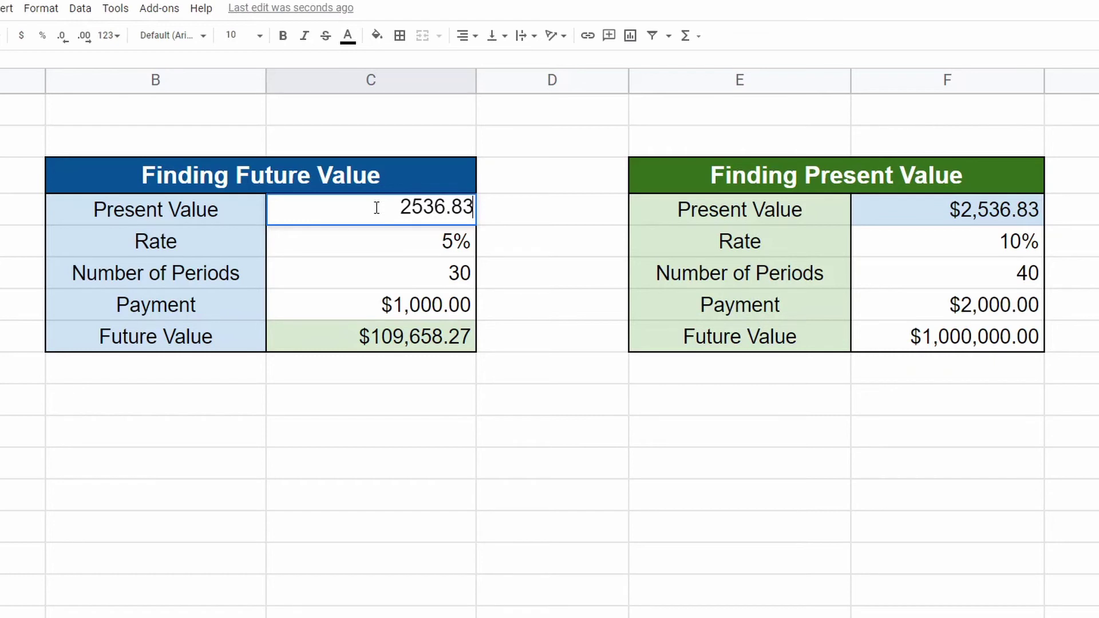
key("Return")
key("Down")
type("40")
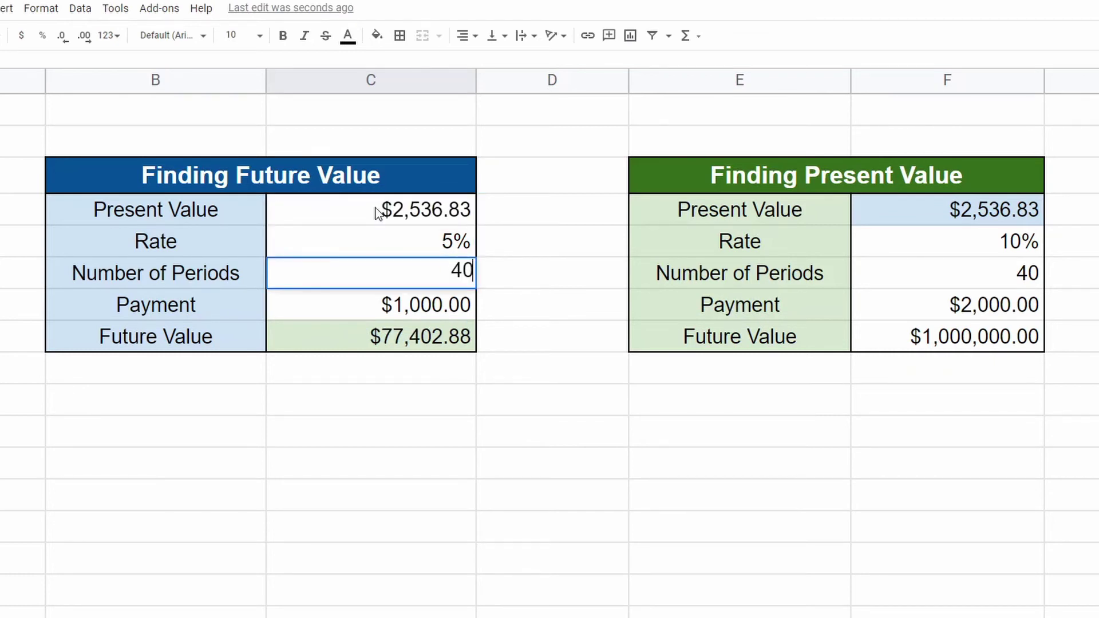
key("Return")
type("2000")
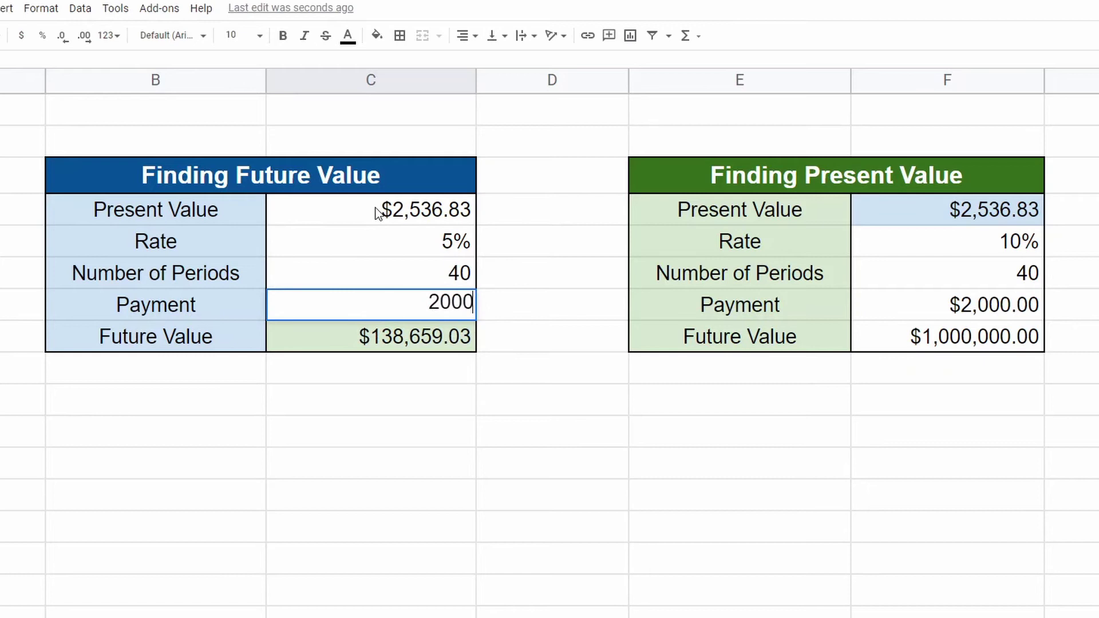
key("Return")
left_click(413, 252)
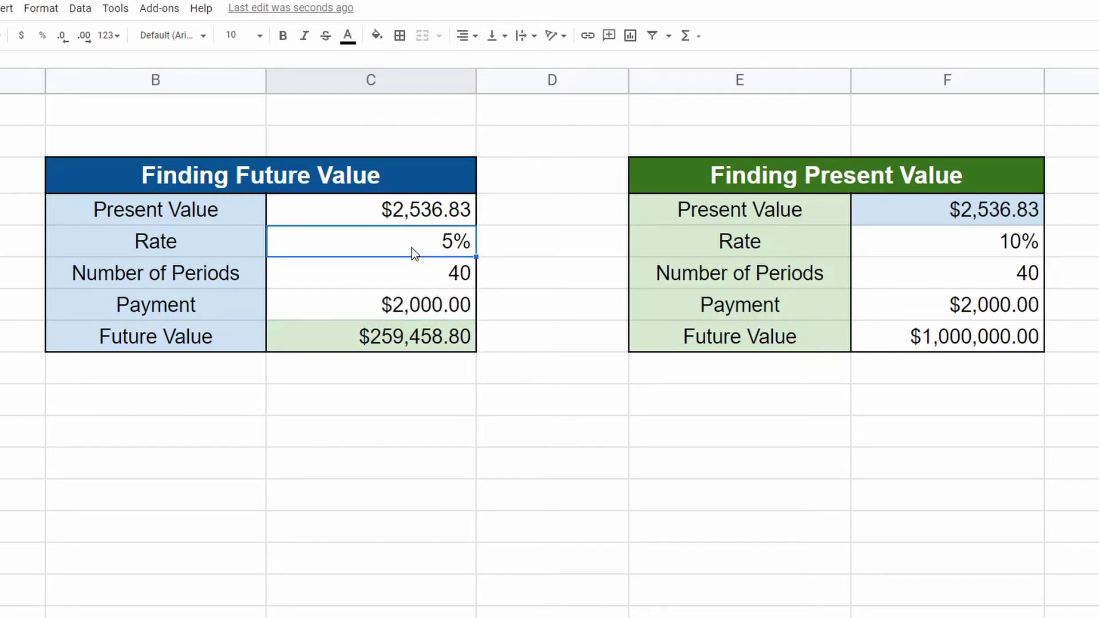
type("10")
key("Return")
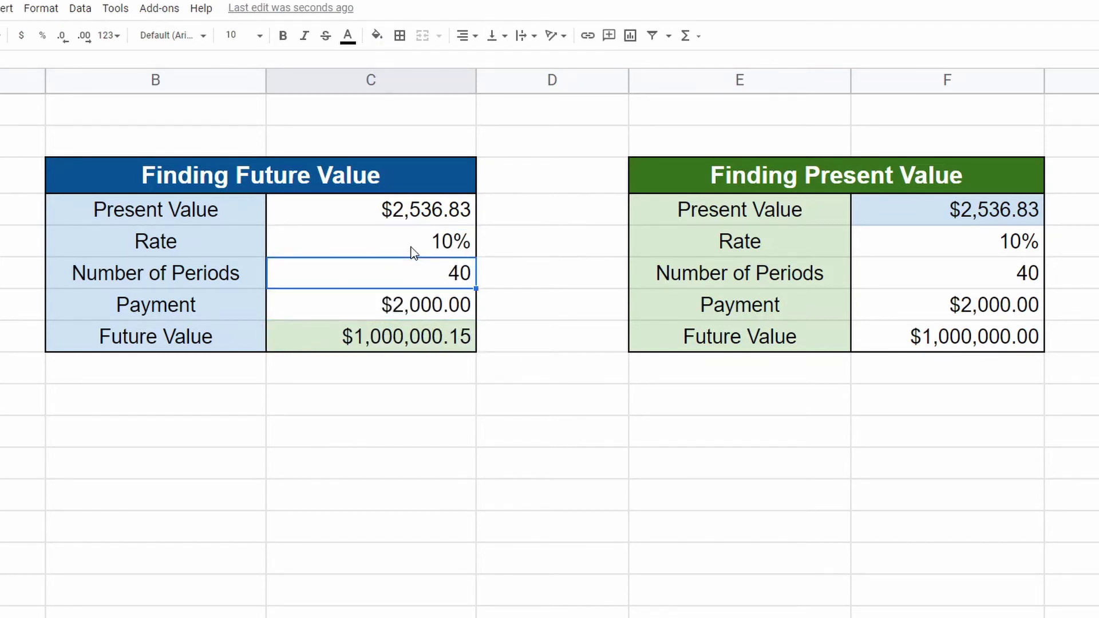
left_click_drag(370, 210, 1014, 348)
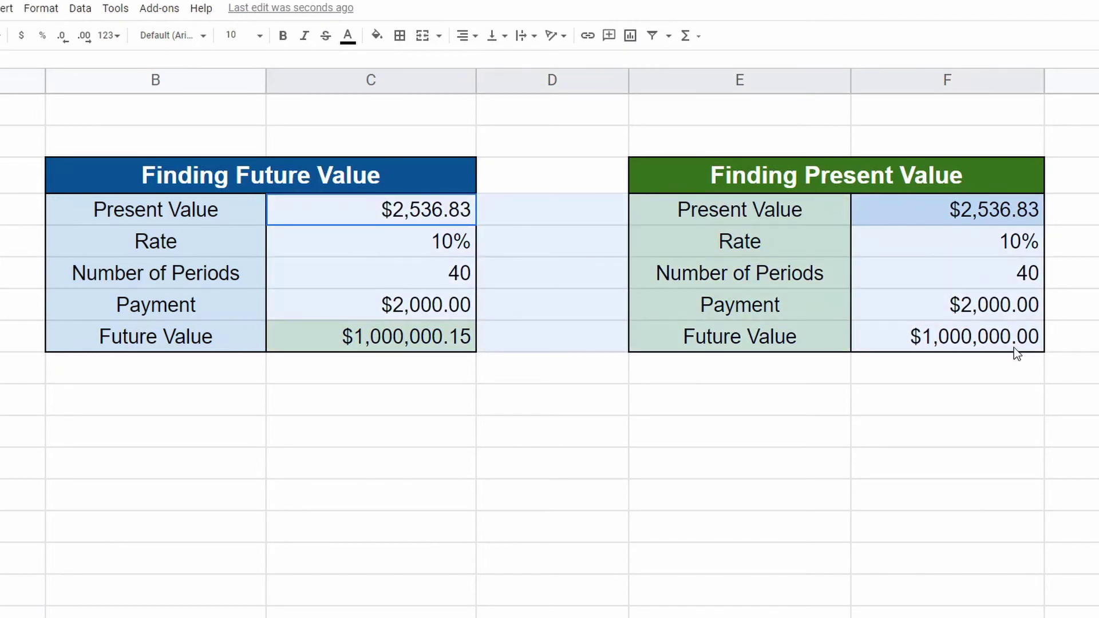
left_click(701, 507)
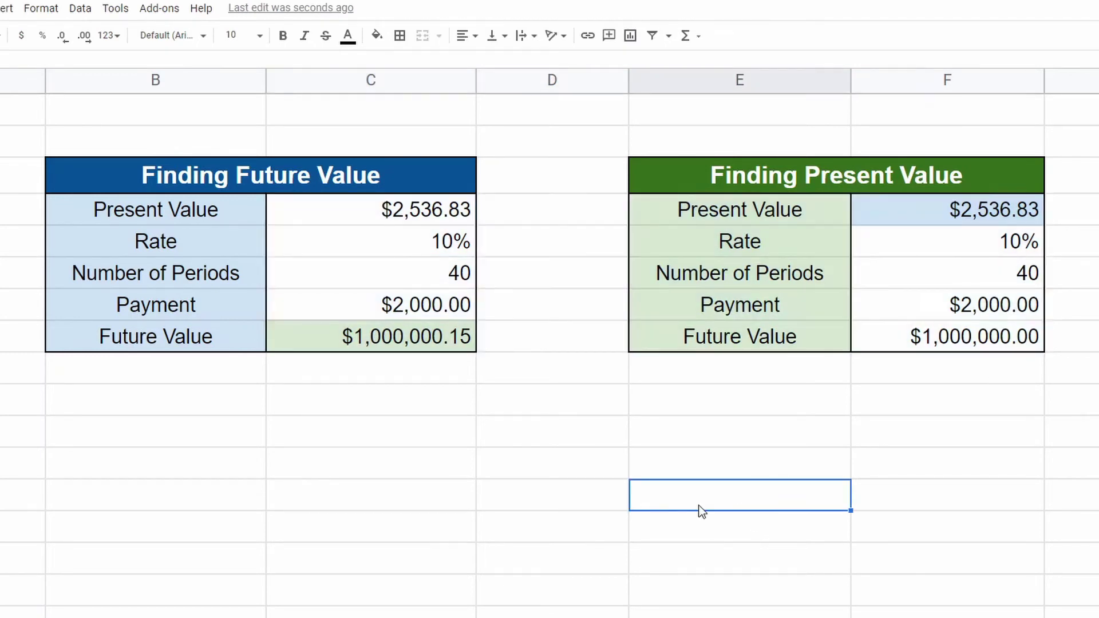
left_click(462, 340)
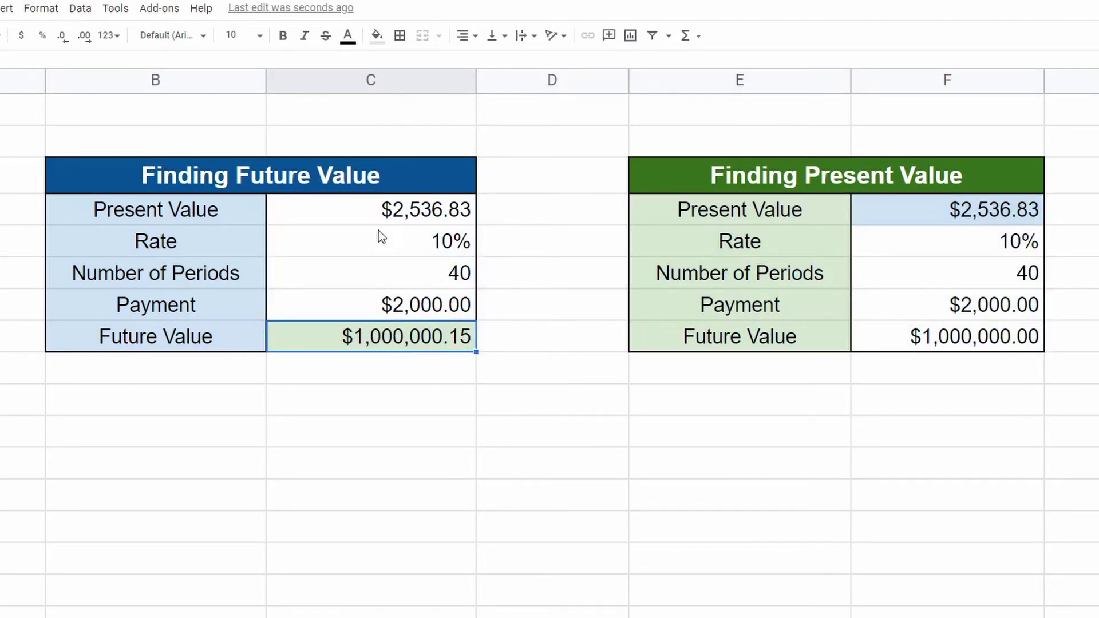
left_click_drag(380, 216, 384, 336)
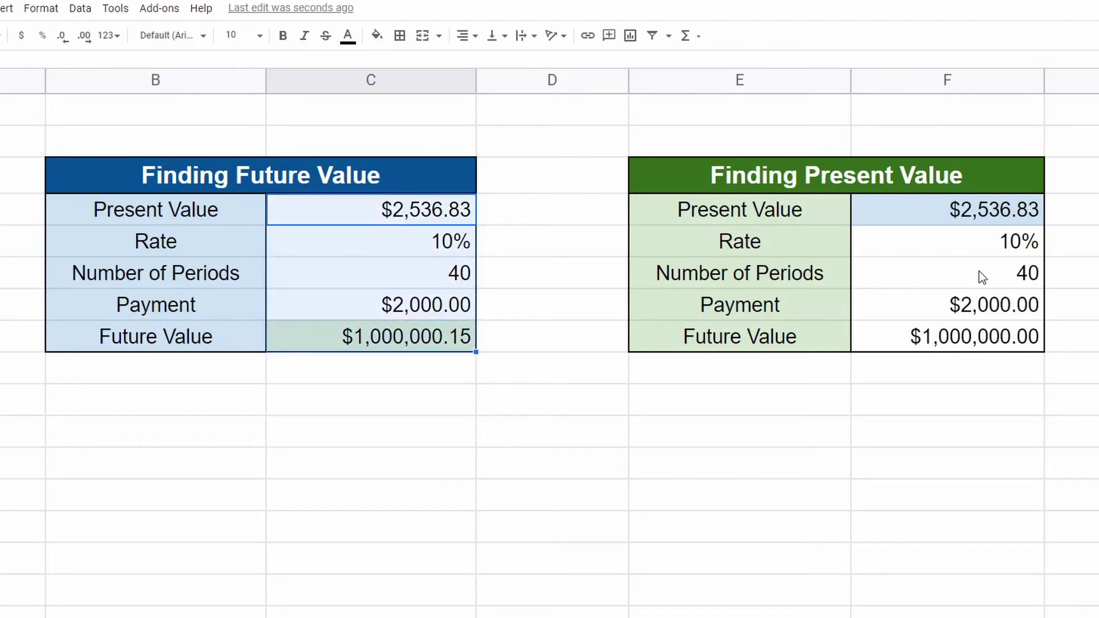
left_click_drag(994, 219, 1006, 337)
left_click(441, 388)
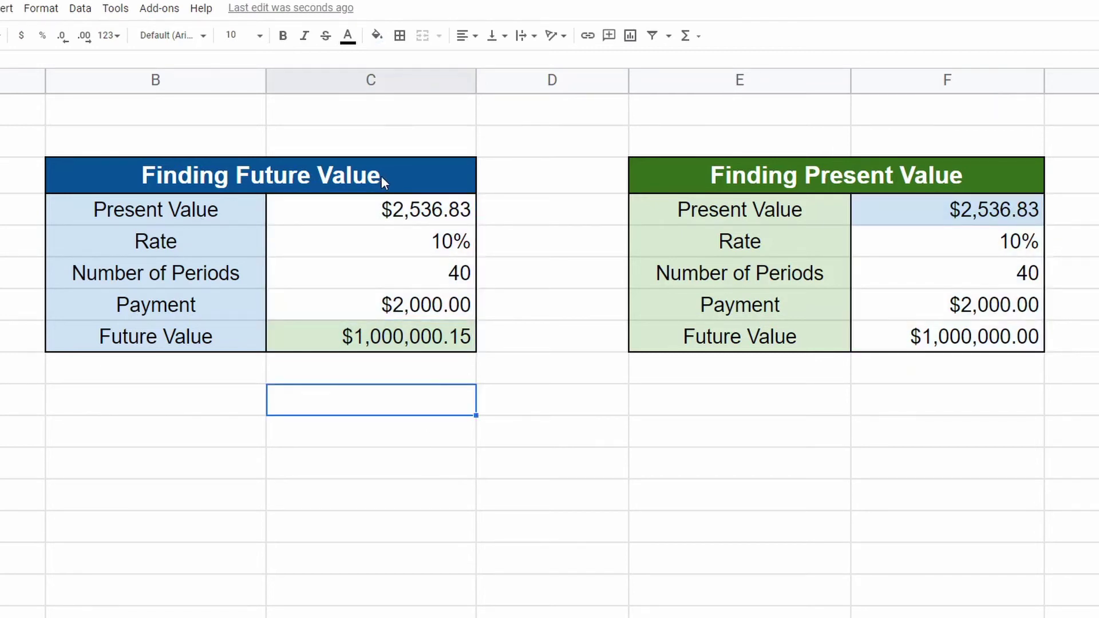
Set the Future Value table's present value to $1,000.
left_click_drag(378, 209, 384, 312)
left_click(317, 404)
left_click(390, 211)
type("10000")
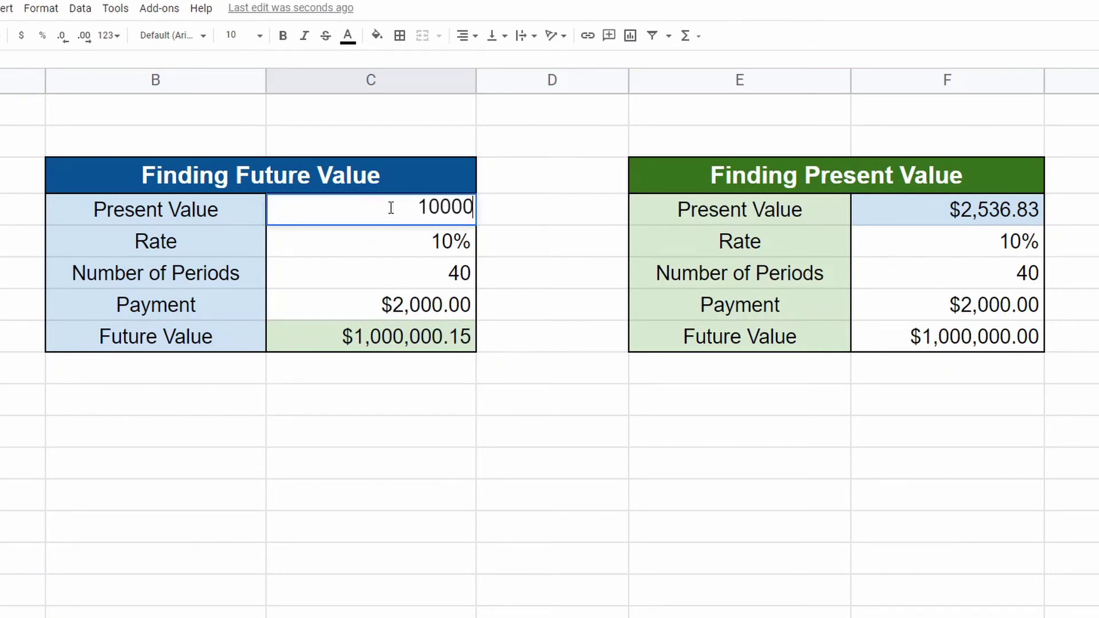
key("BackSpace")
key("Return")
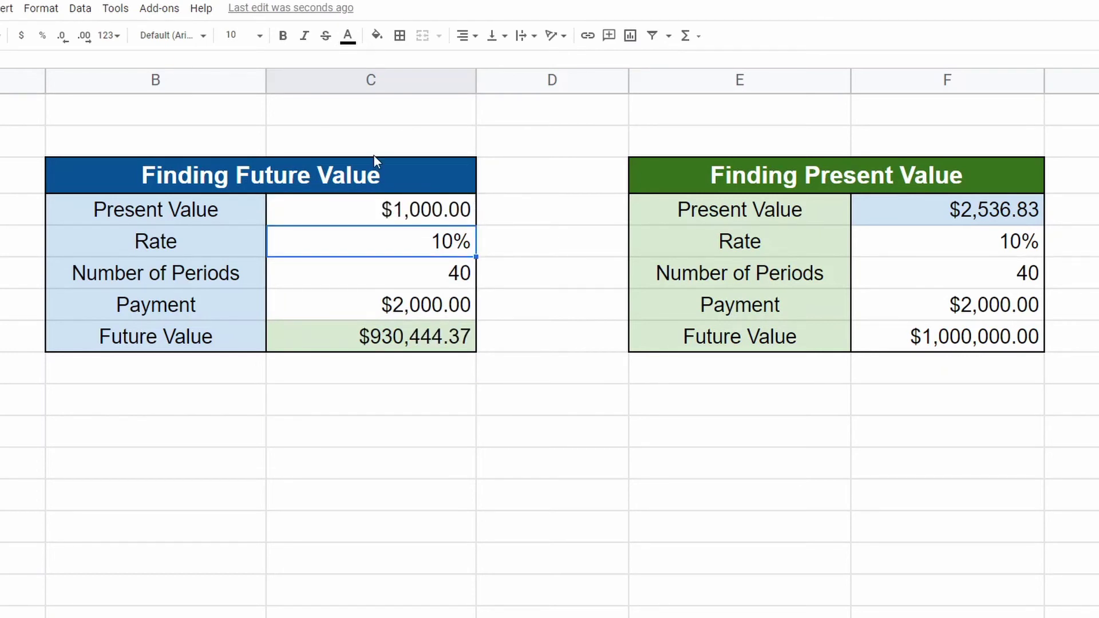
Change its payment to $2,500, so future value becomes $1,151,740.64.
left_click(416, 306)
type("25000")
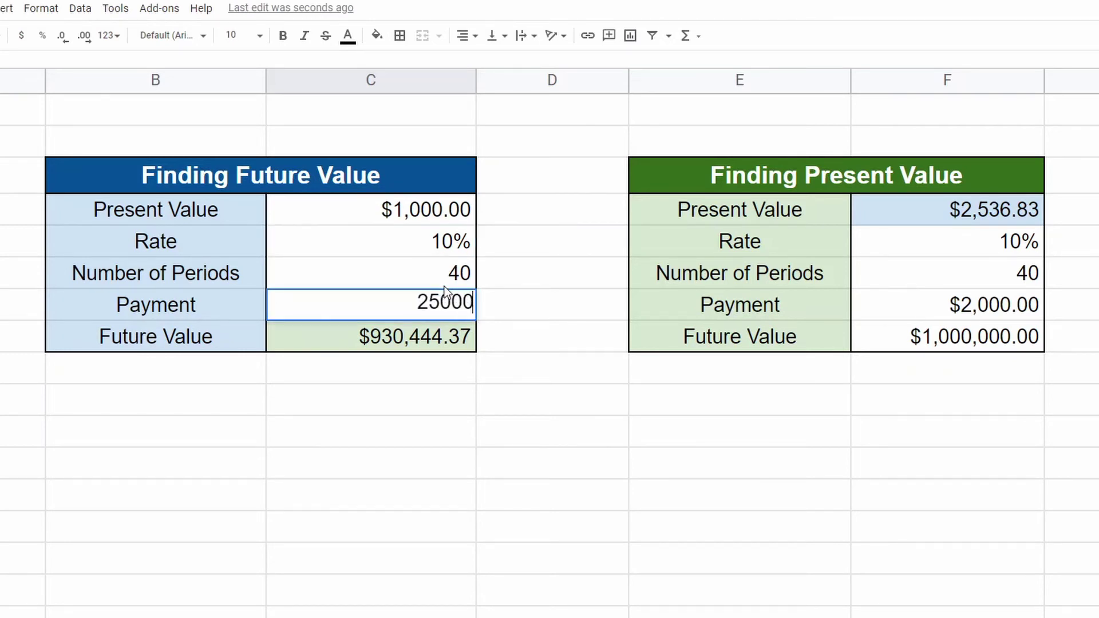
key("Return")
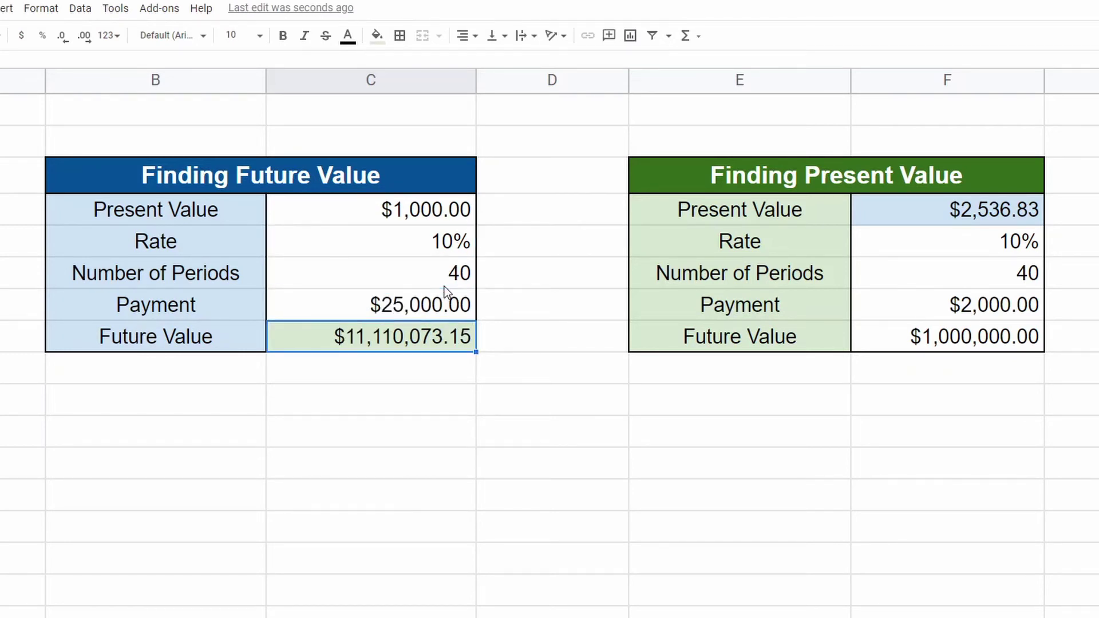
left_click(415, 308)
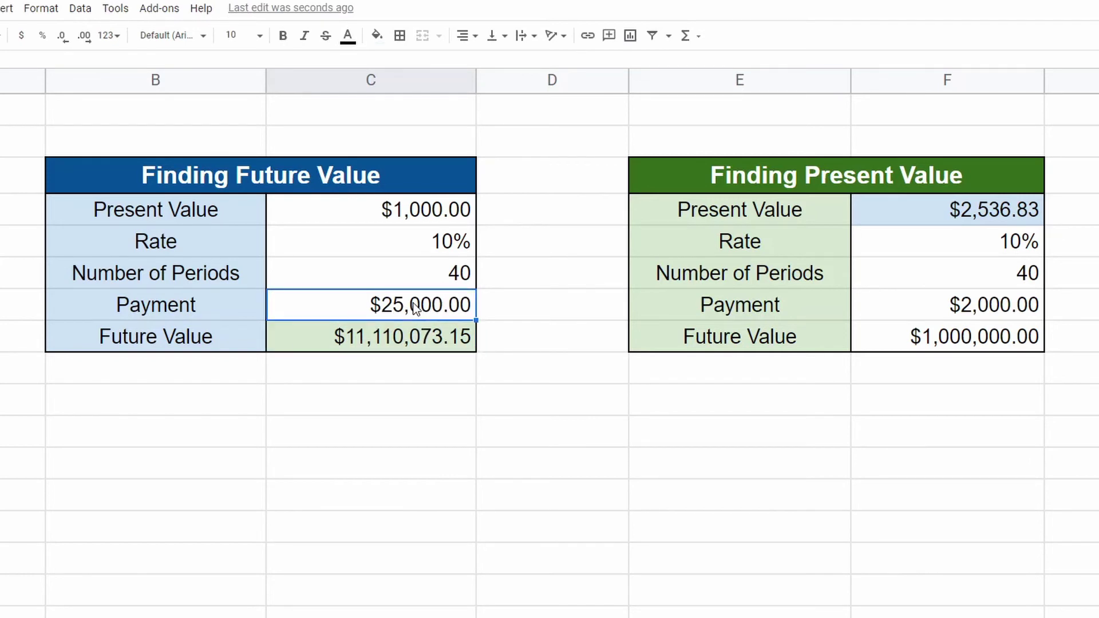
type("2500")
key("Return")
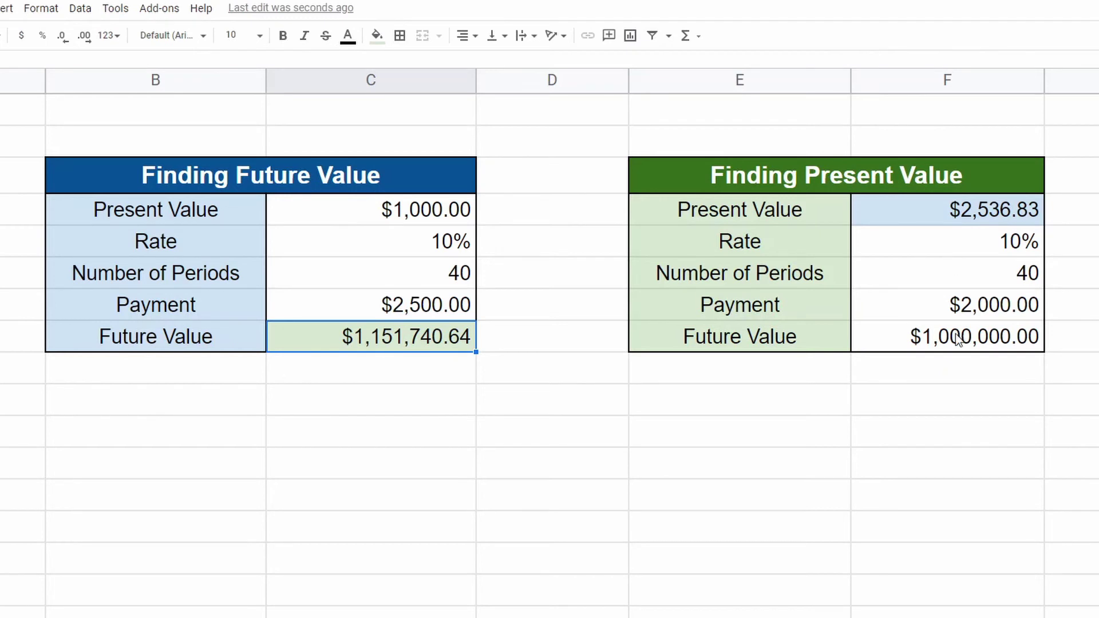
left_click(1012, 279)
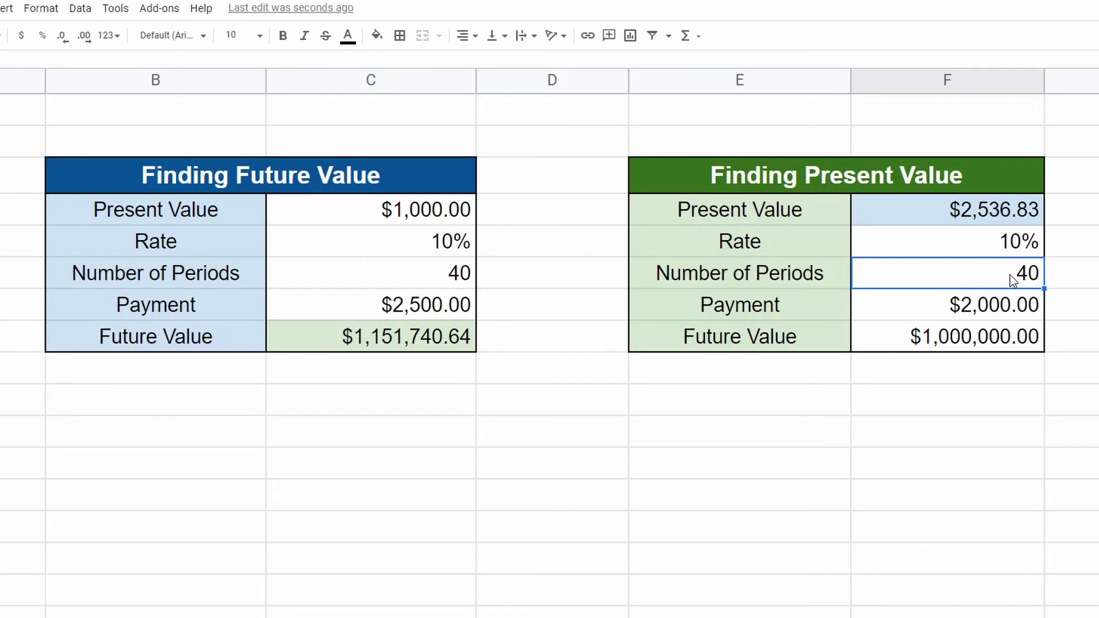
Enter 30 periods and a $3,000 present value, giving $463,583.26 future value.
left_click(417, 281)
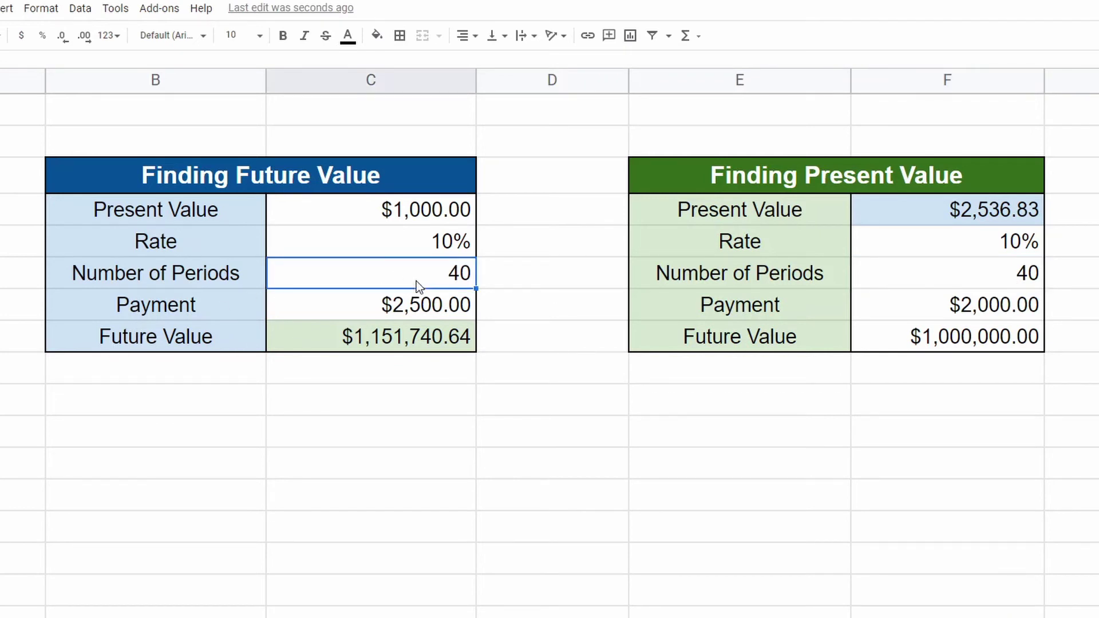
type("30")
key("Return")
left_click(421, 212)
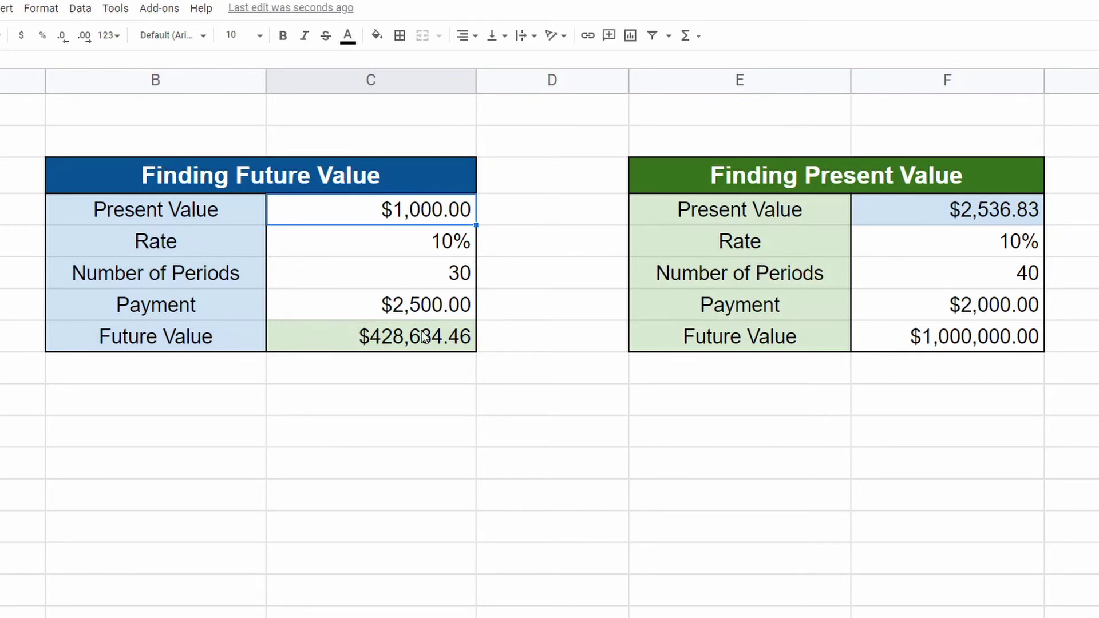
type("2000")
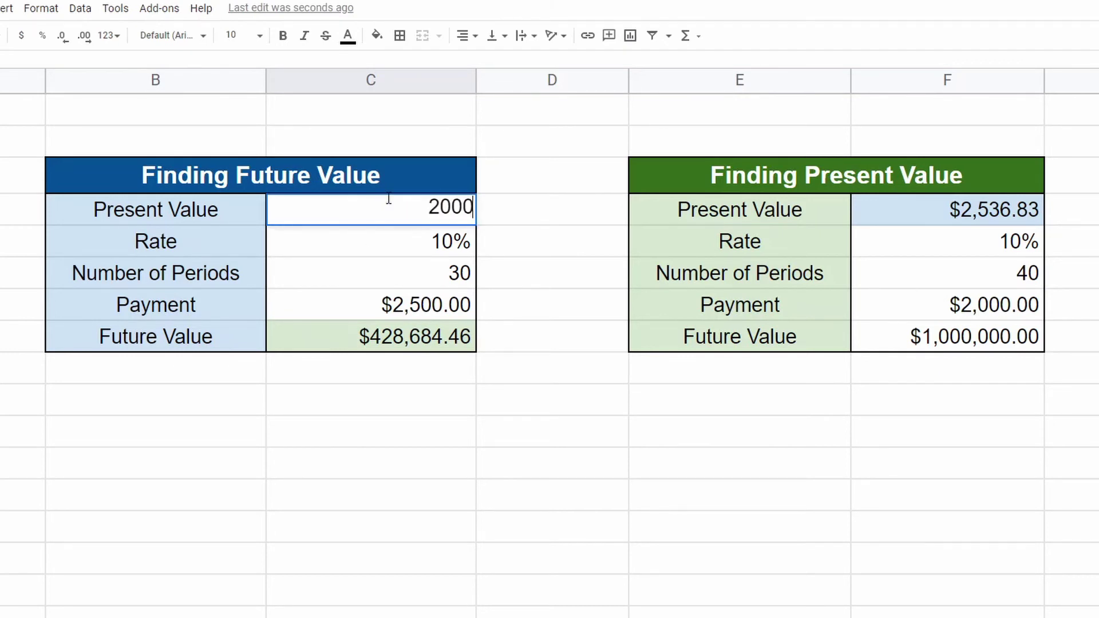
key("Return")
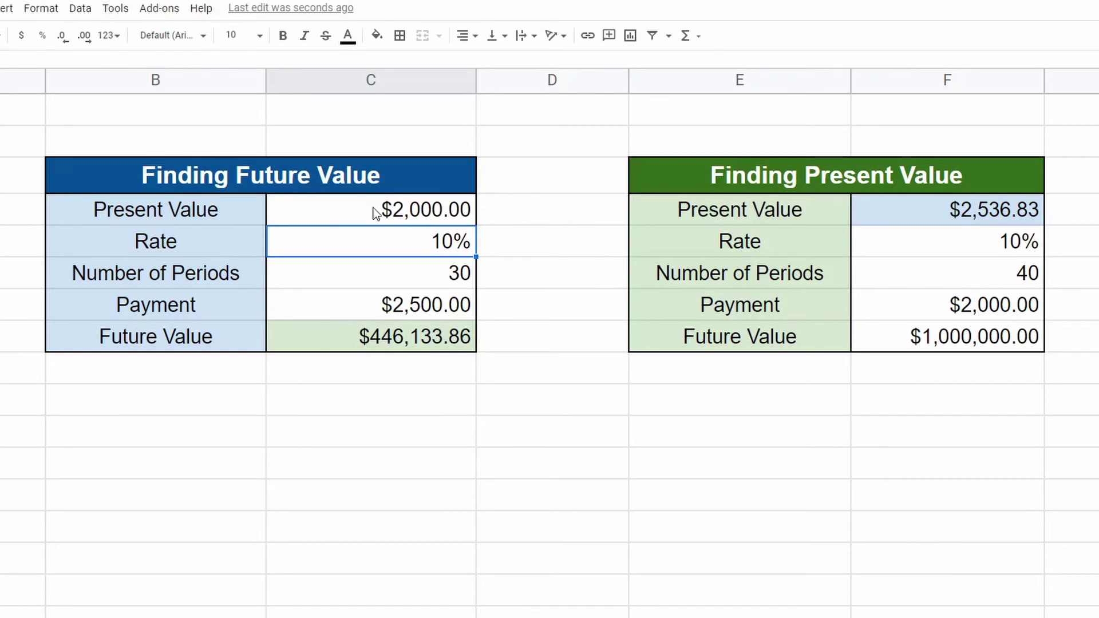
left_click(389, 222)
type("3,000")
key("Return")
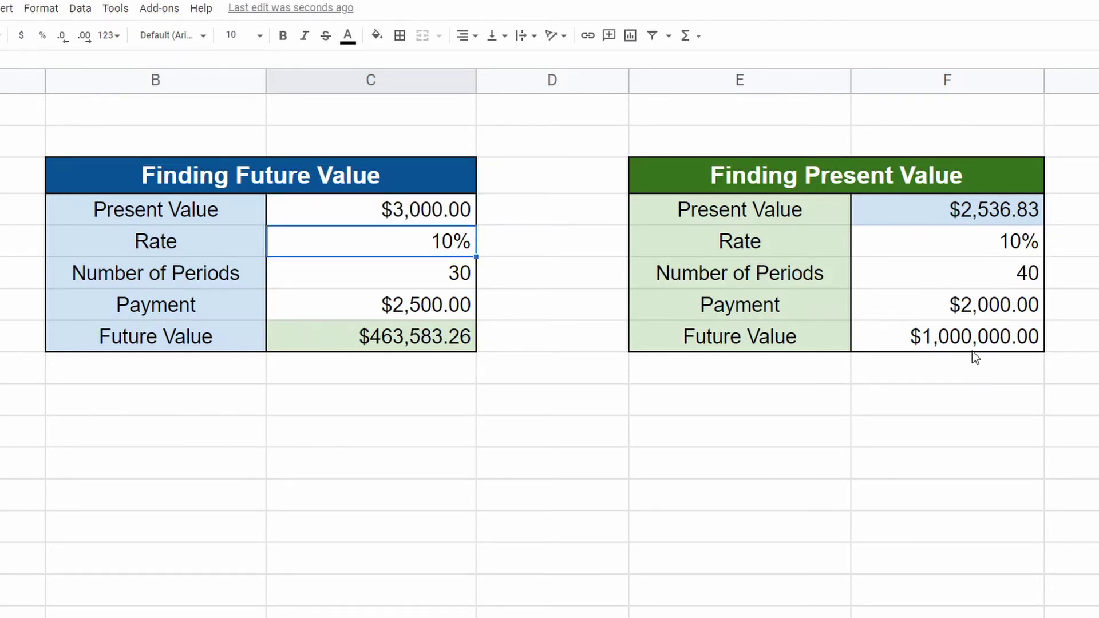
left_click(1006, 284)
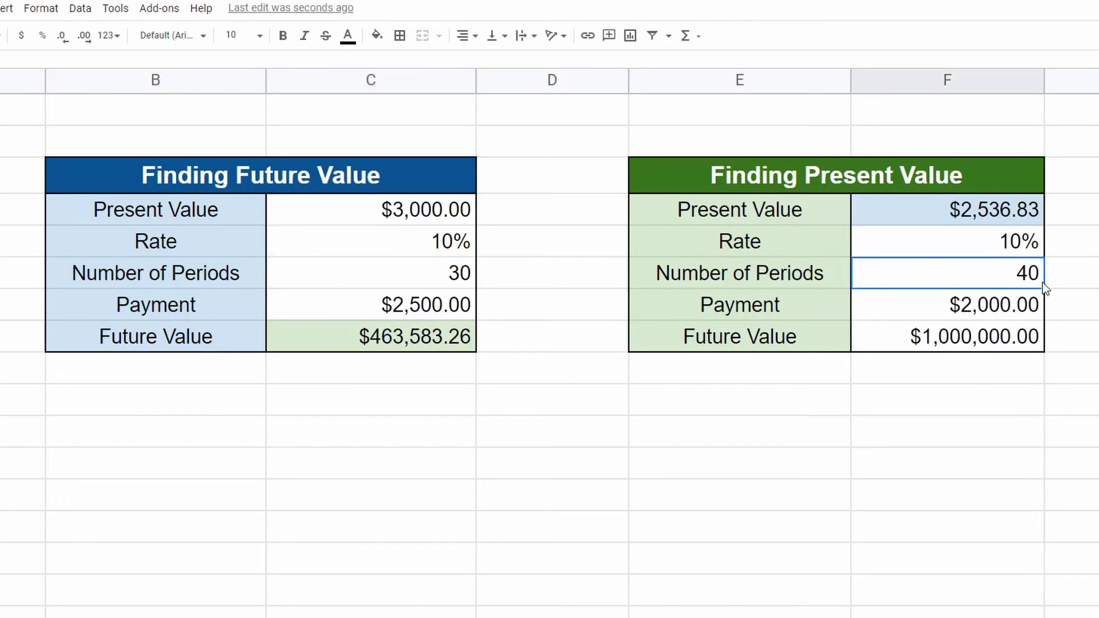
Enter 30 periods in F6, $38,454.72 in C4 and $2,000 in C7, yielding $999,999.92.
type("30")
key("Return")
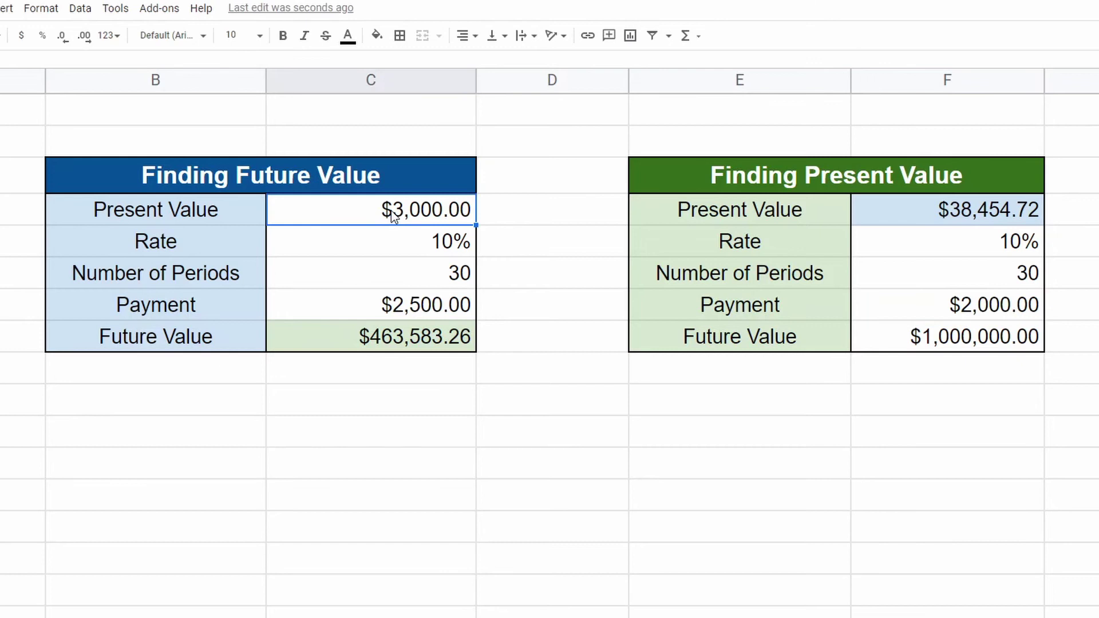
type("38")
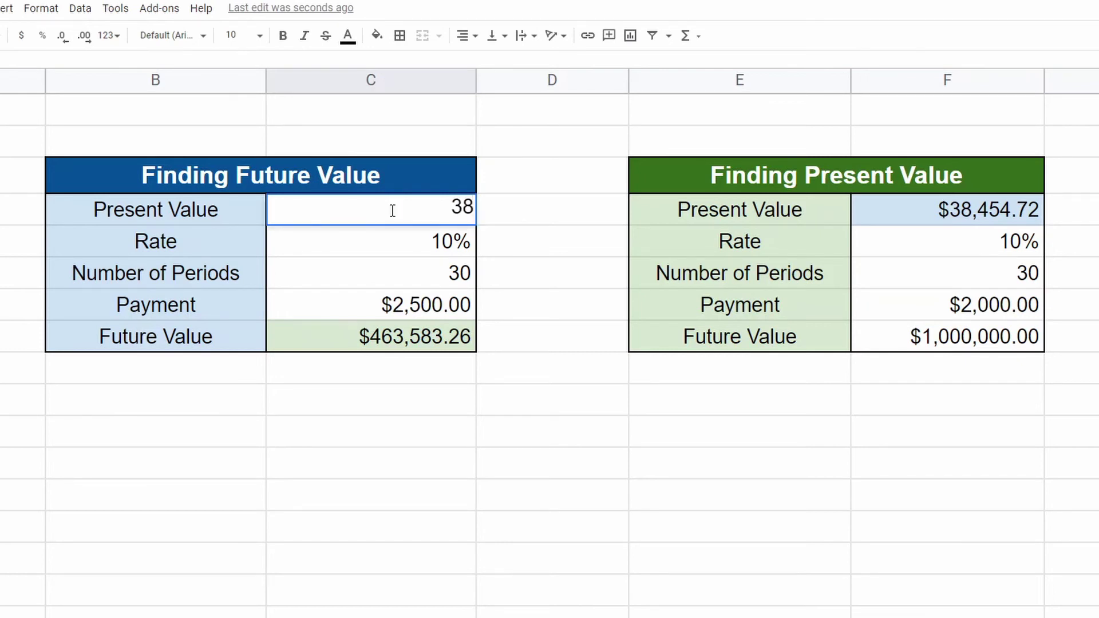
type(",454.72")
key("Return")
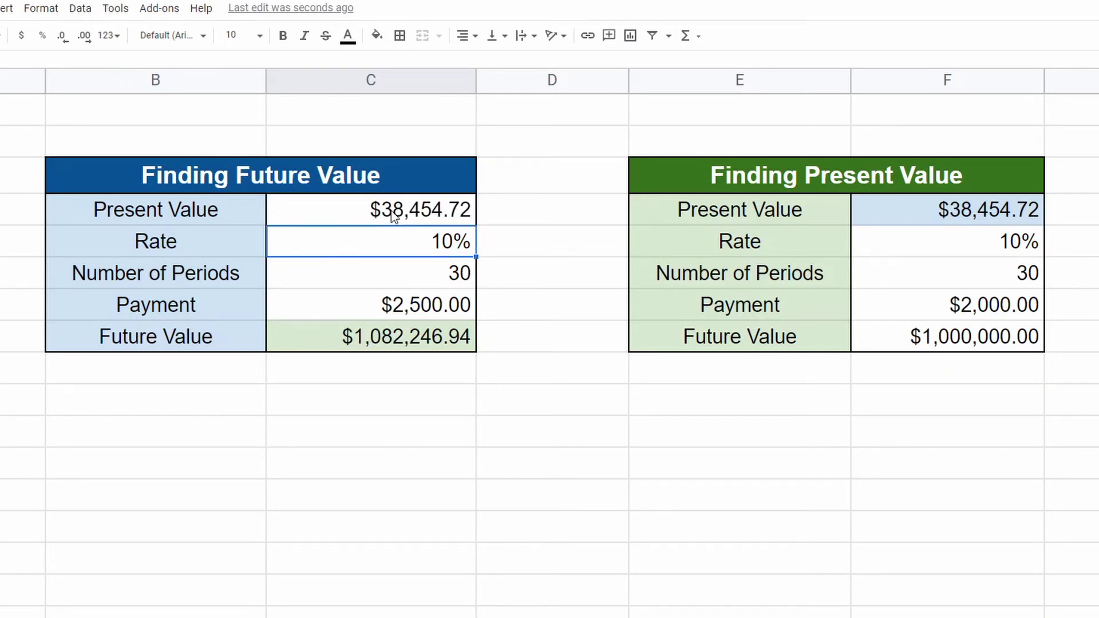
left_click(367, 305)
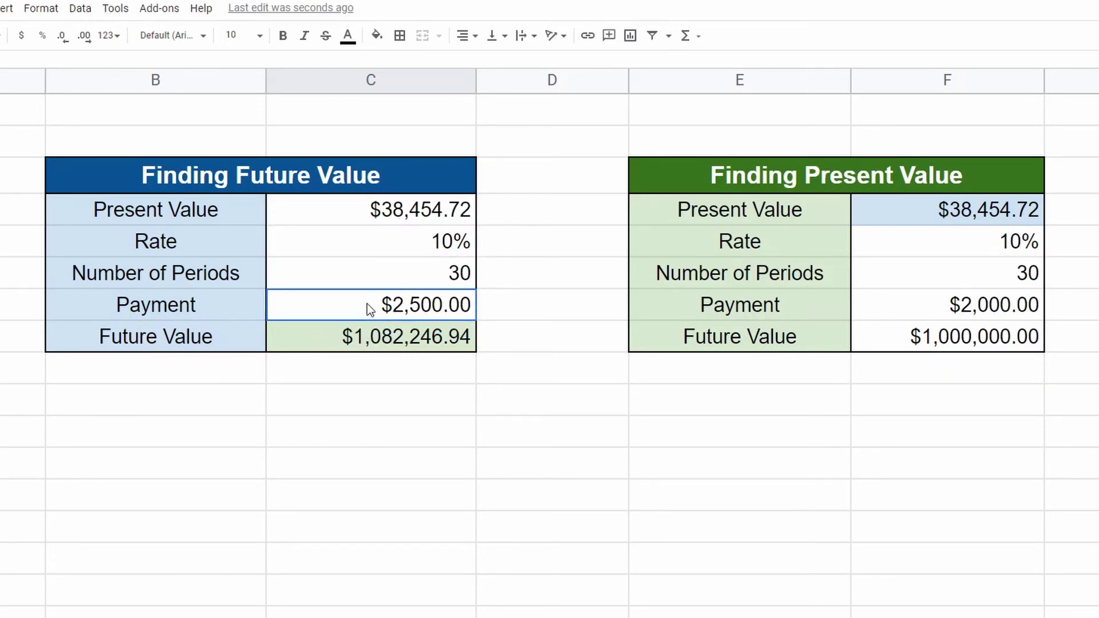
type("2000")
key("Return")
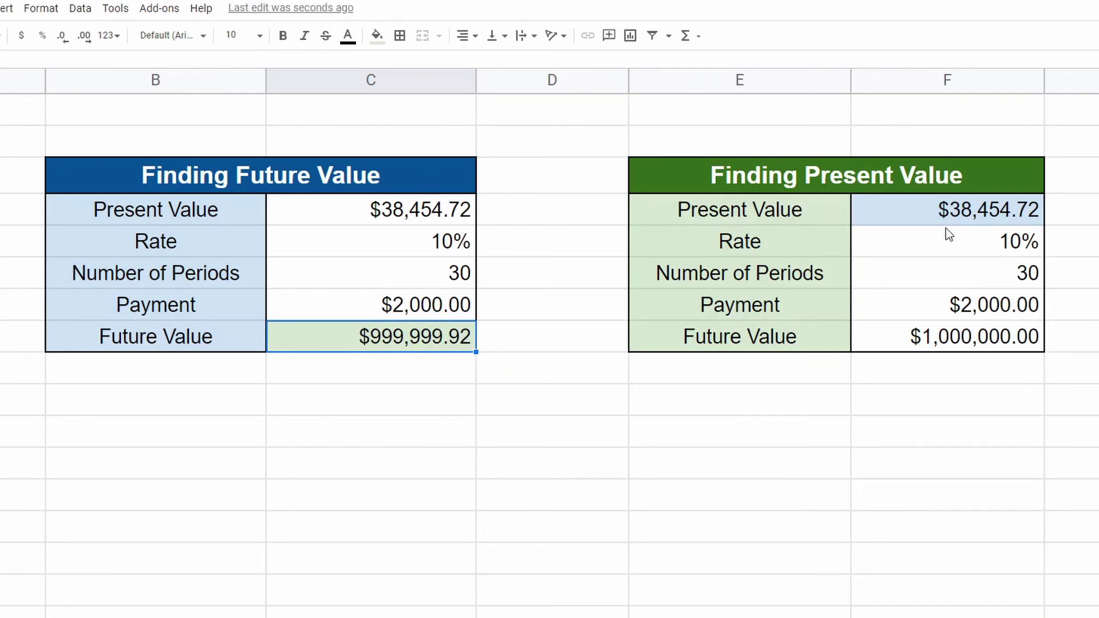
Check the payment and 10% rate inputs, then edit C8's formula =FV(C5,C6,C7,C4)*-1.
left_click(992, 220)
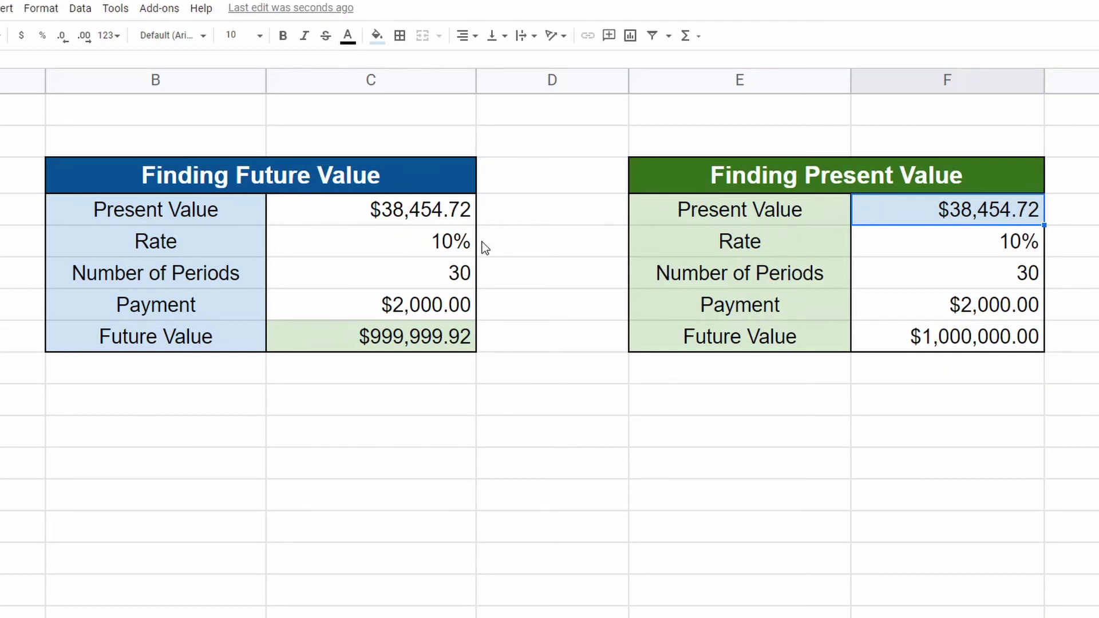
left_click(393, 311)
left_click(137, 310)
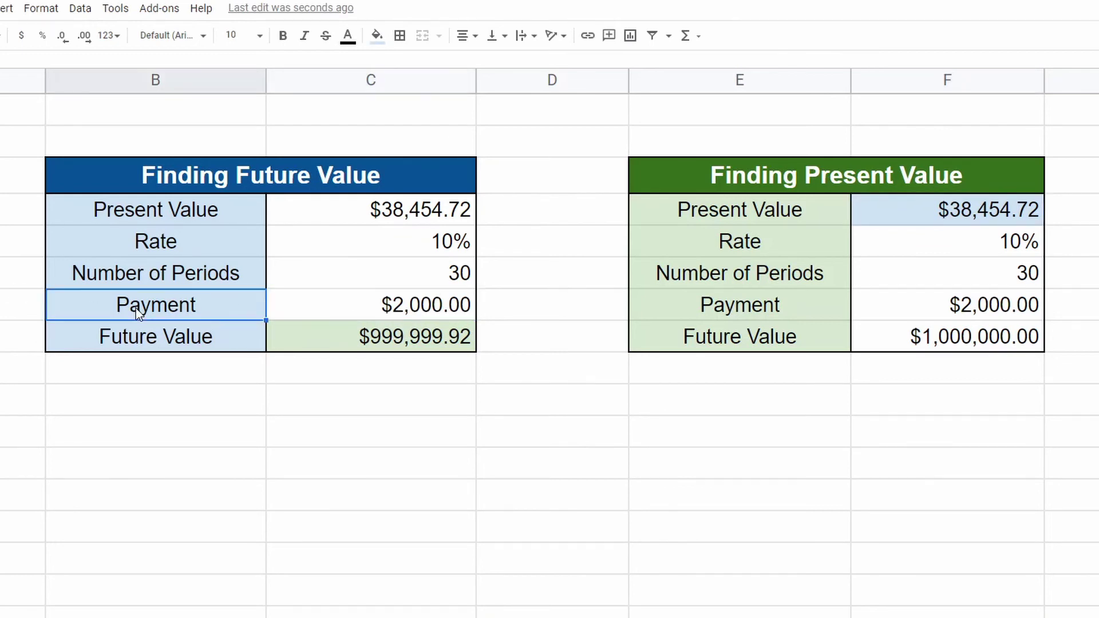
left_click(343, 313)
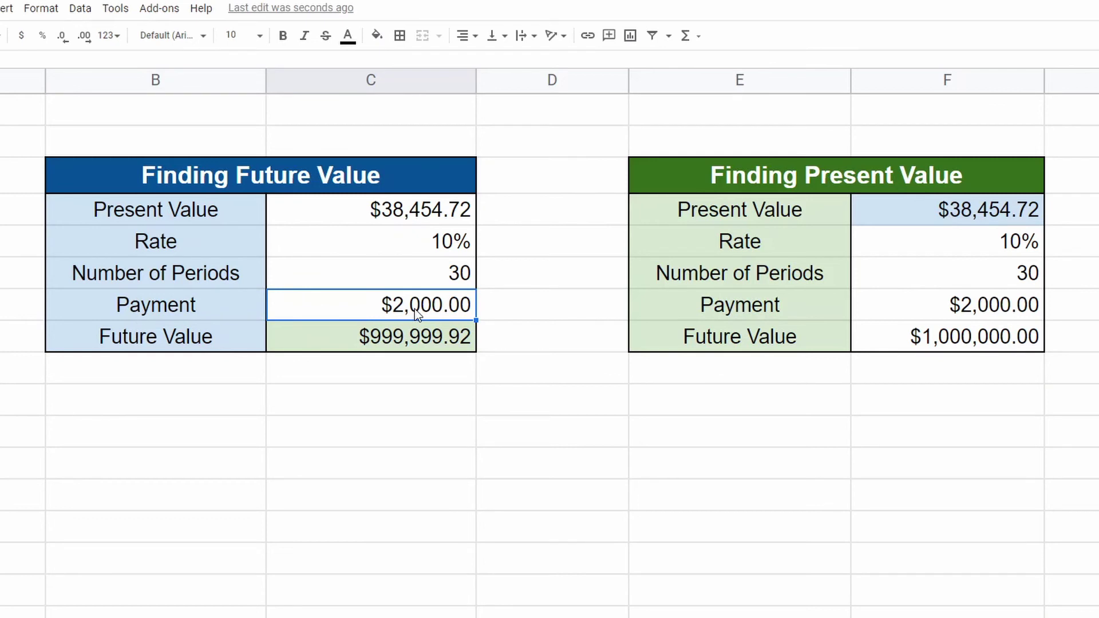
left_click(420, 244)
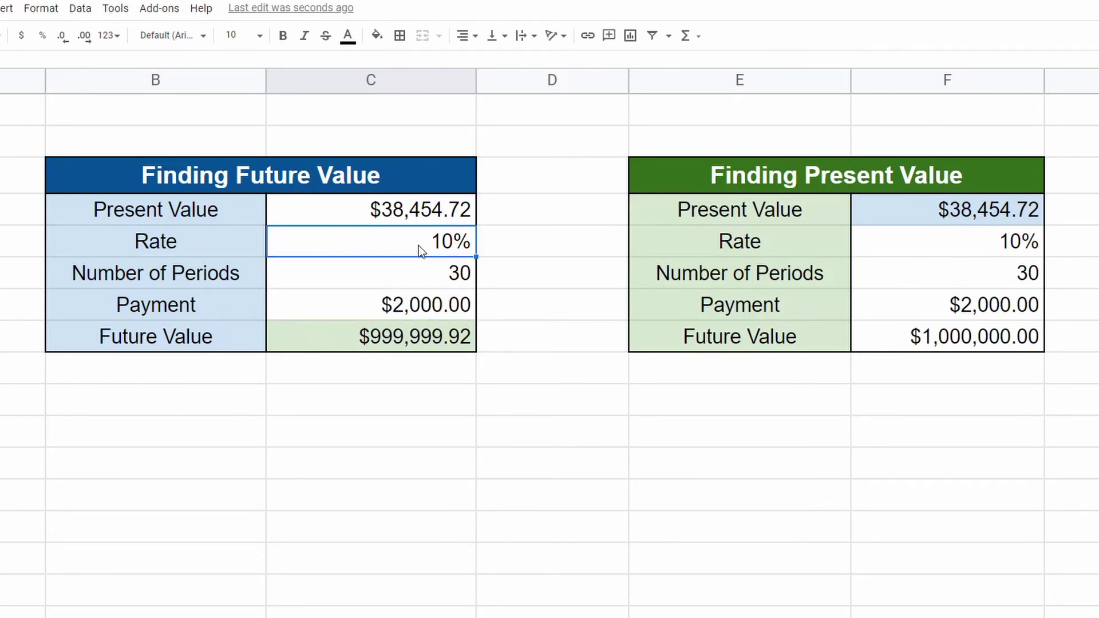
left_click(431, 345)
key("F2")
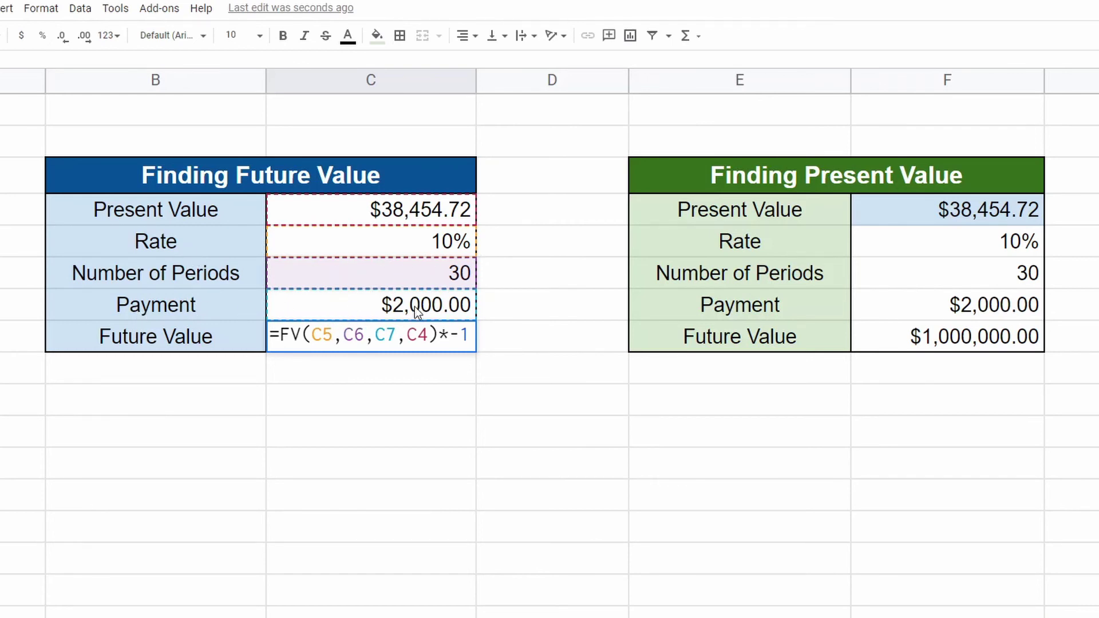
Change C8 to =FV(C5/12,C6*12,C7,C4)*-1 for monthly compounding, giving $5,283,817.49.
left_click(321, 337)
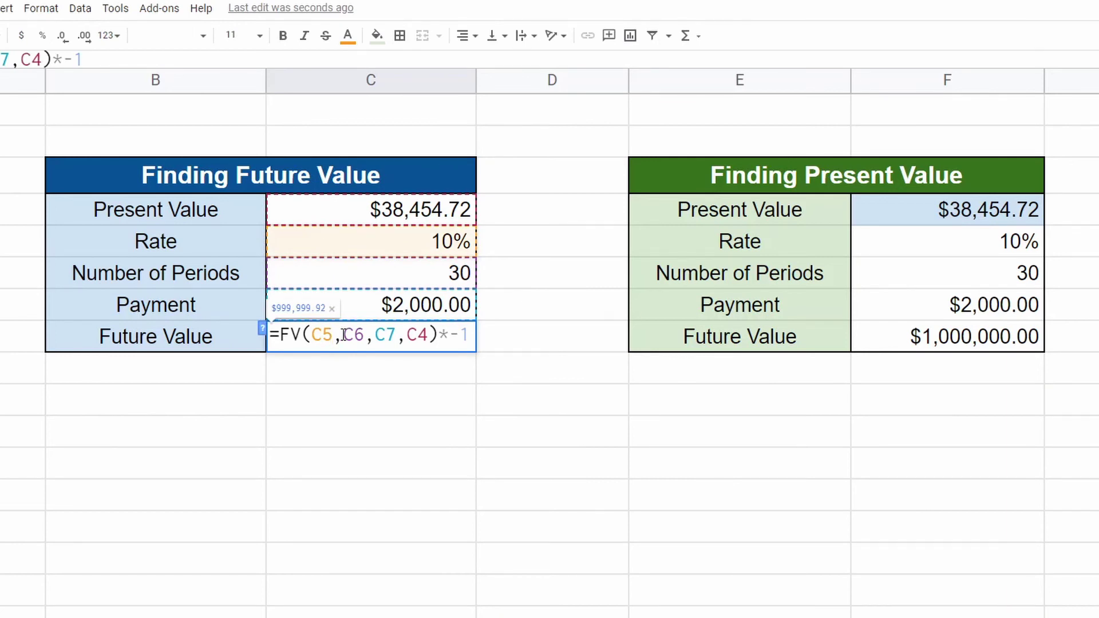
type("/12")
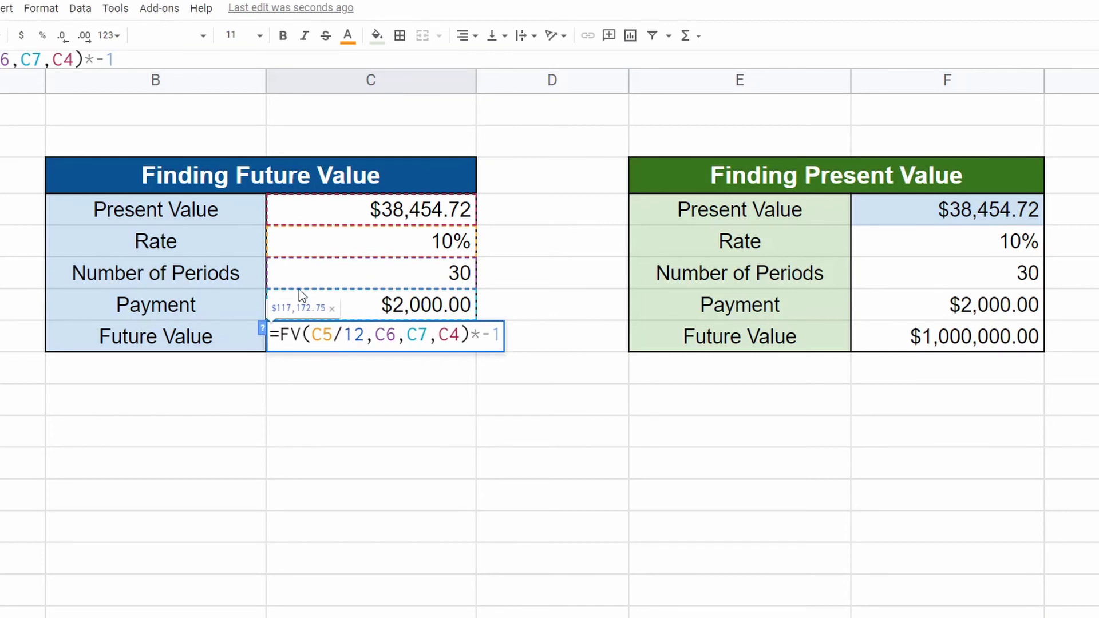
left_click(399, 339)
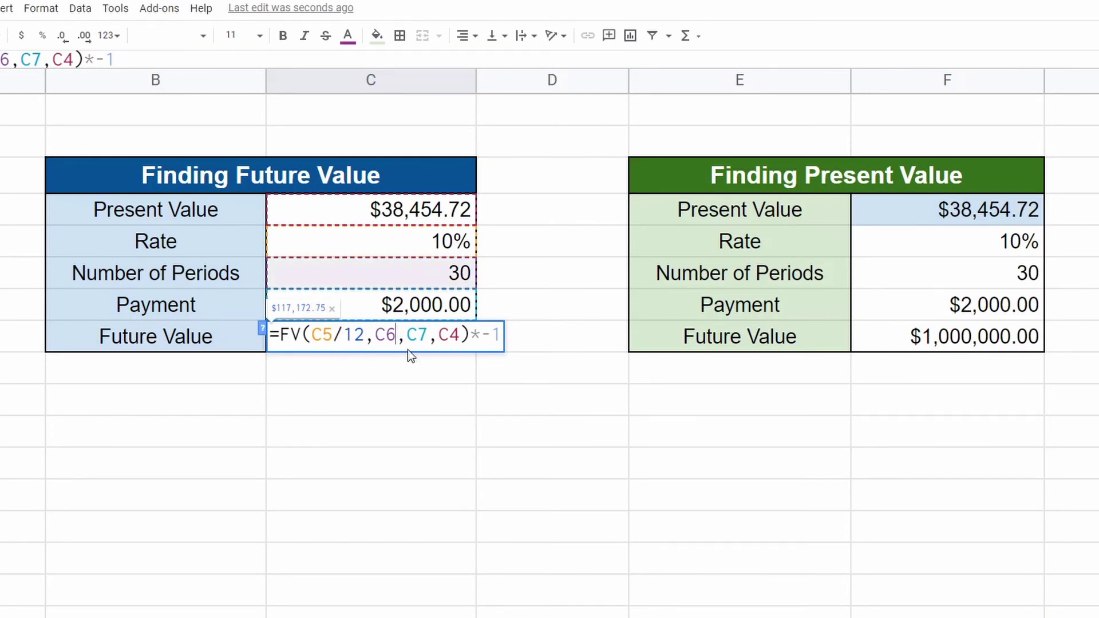
type("*")
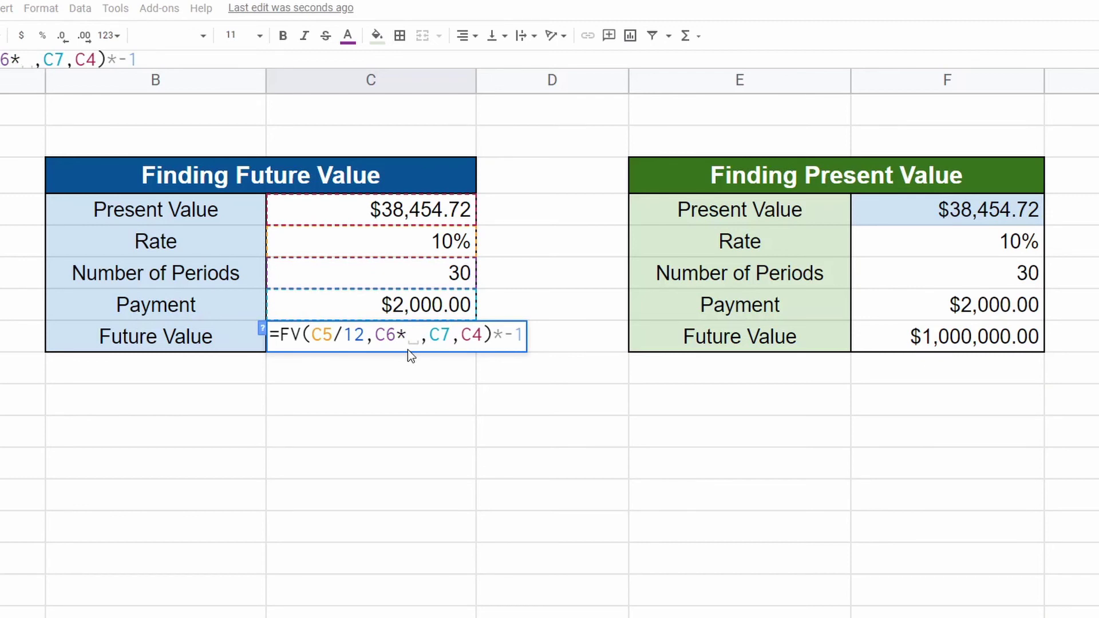
type("12")
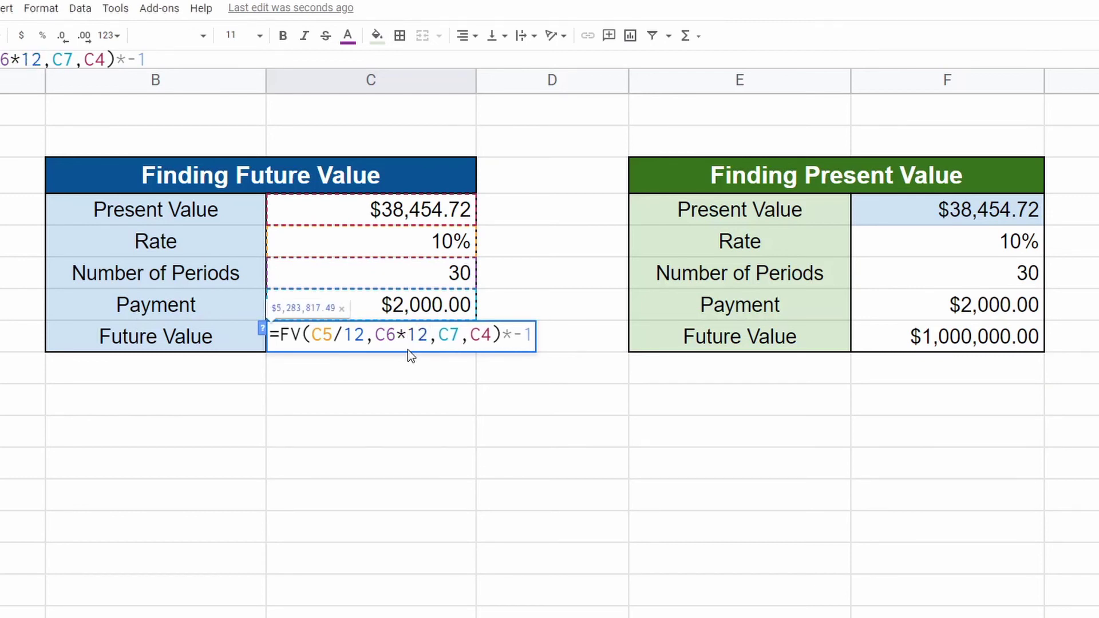
left_click(422, 304)
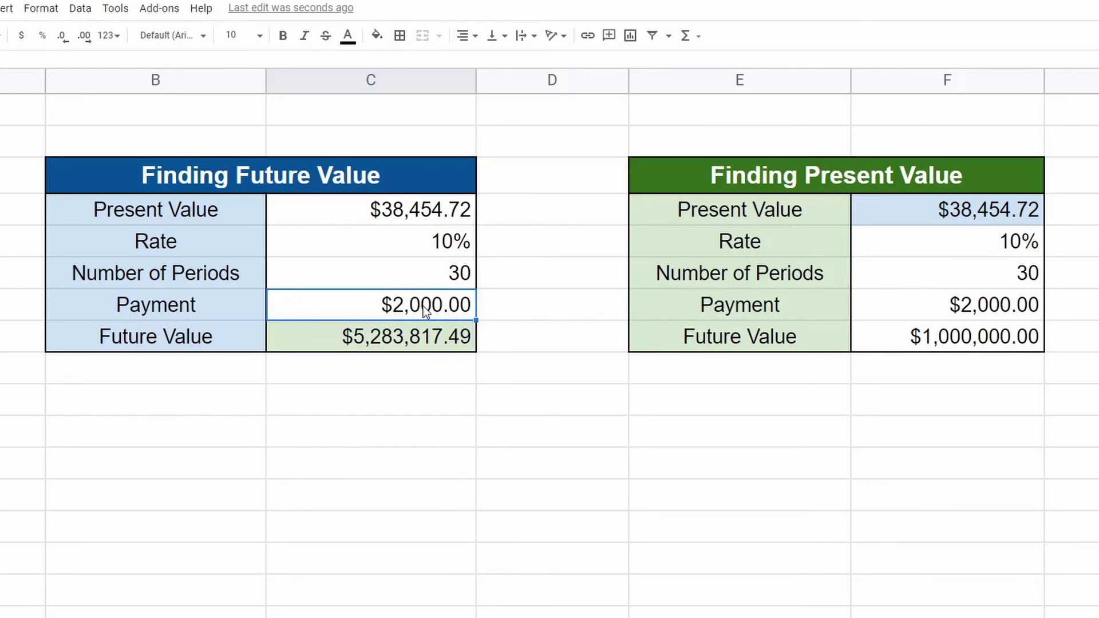
Set the payment amount in C7 to $250.00.
type("250")
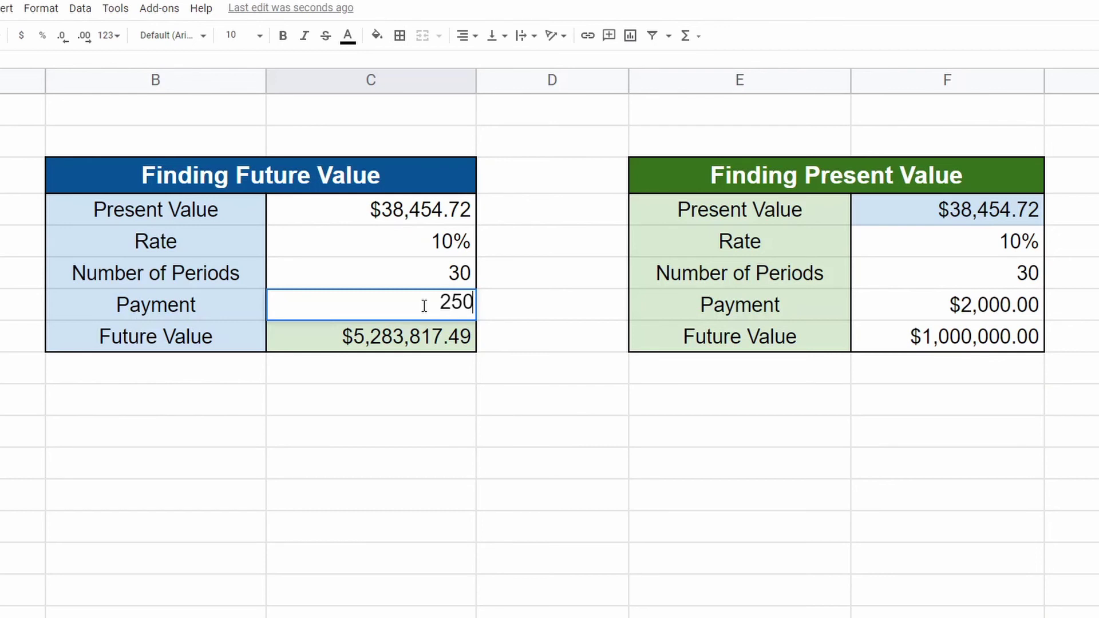
key("Return")
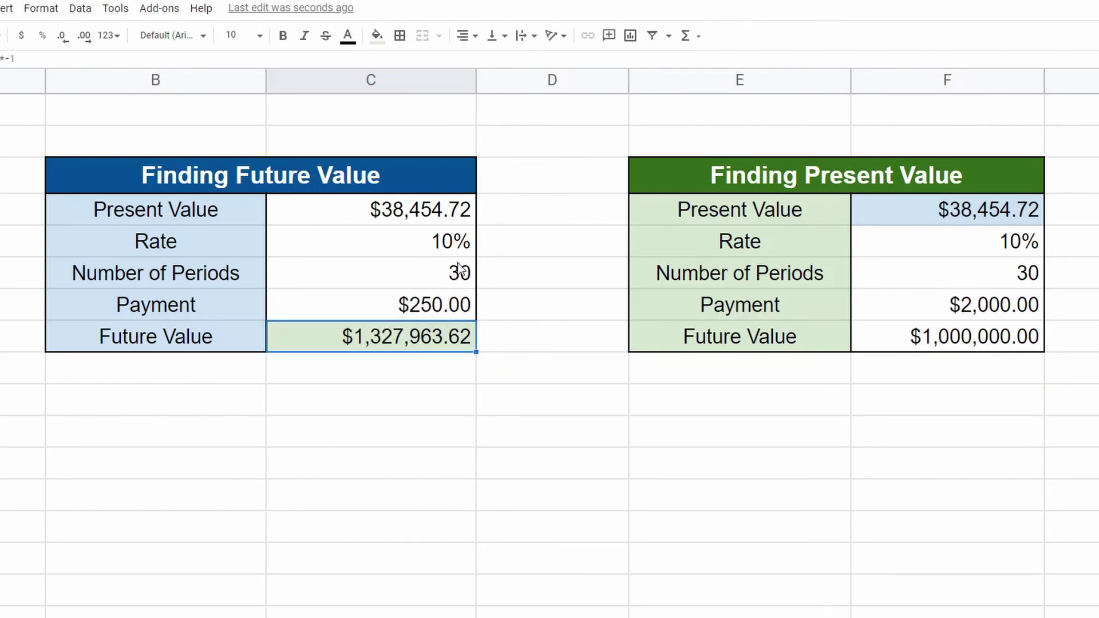
left_click(436, 305)
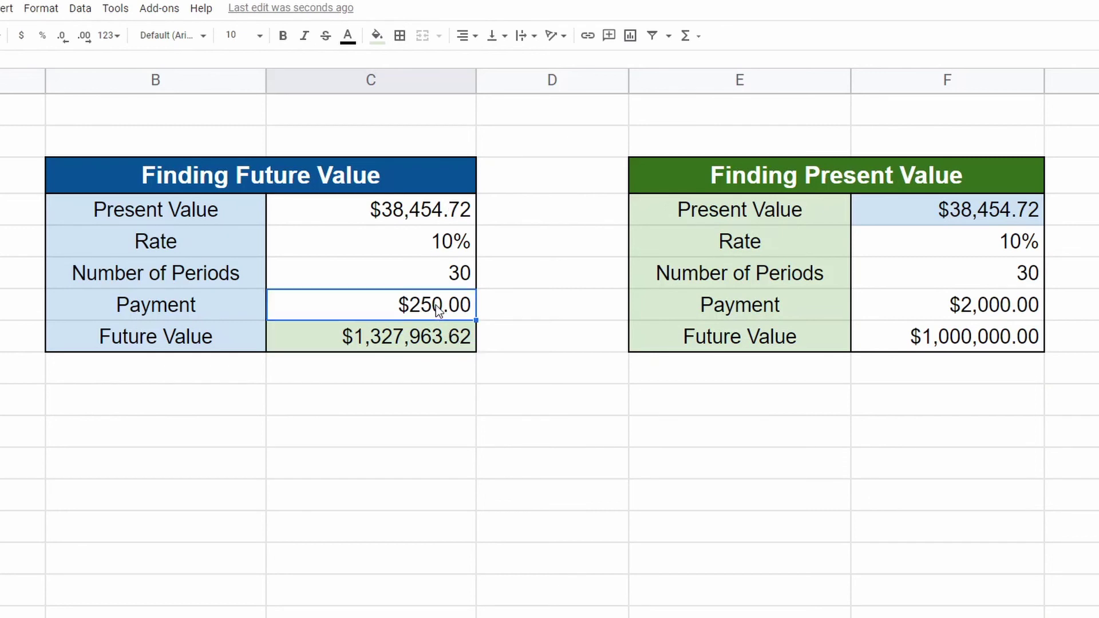
Relabel the payment rows 'Annual Payment' in E7 and 'Monthly Payment' in B7.
left_click(757, 305)
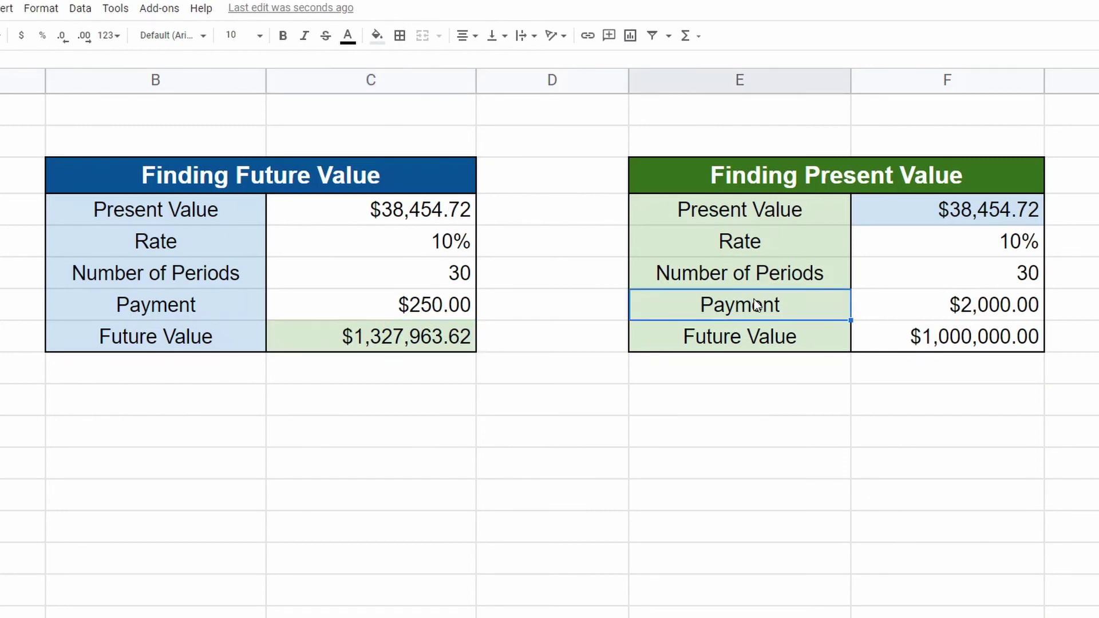
type("Annual")
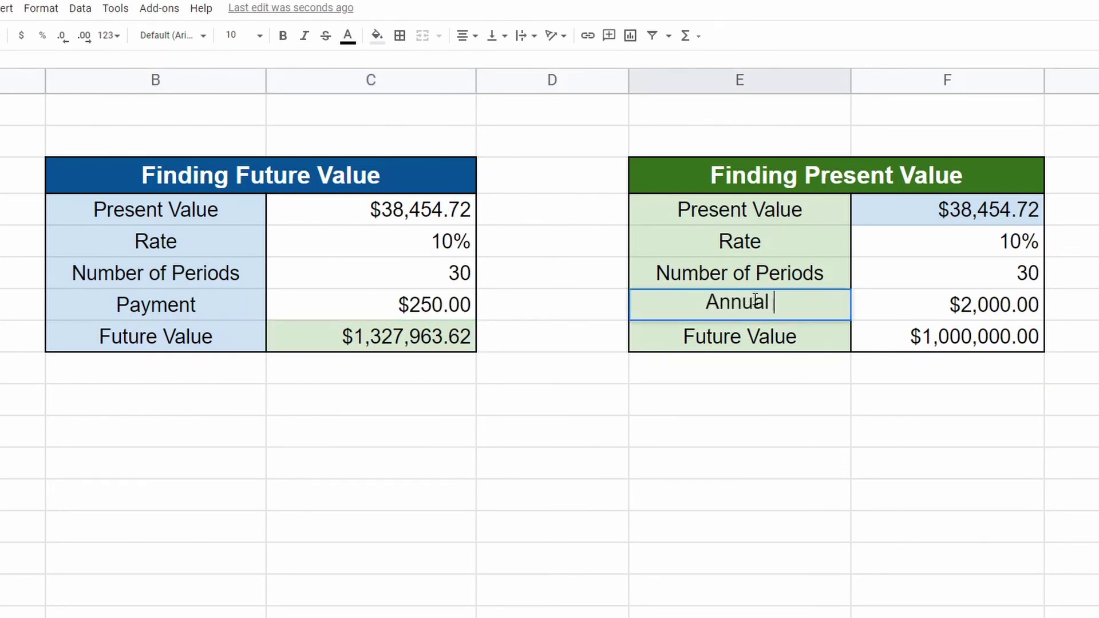
type(" Paym")
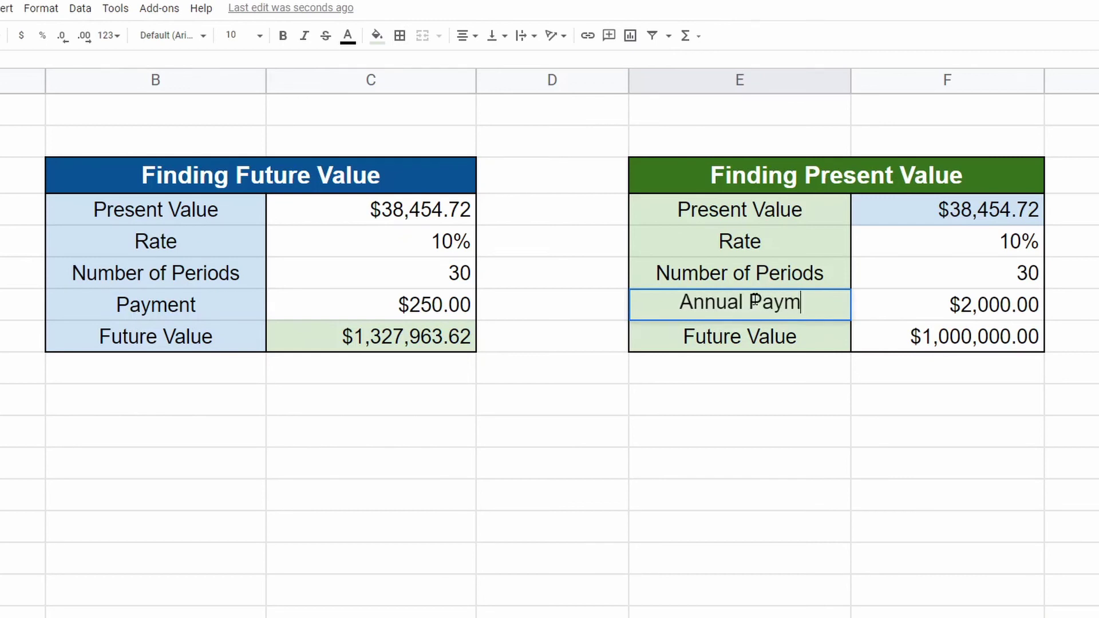
type("ent")
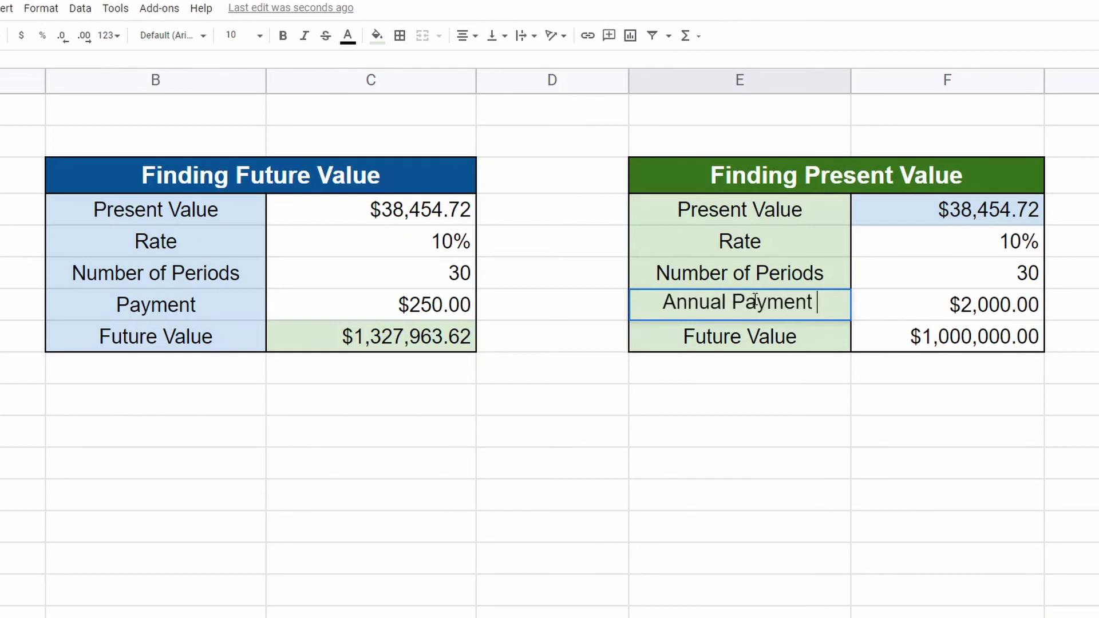
left_click(139, 308)
type("Month")
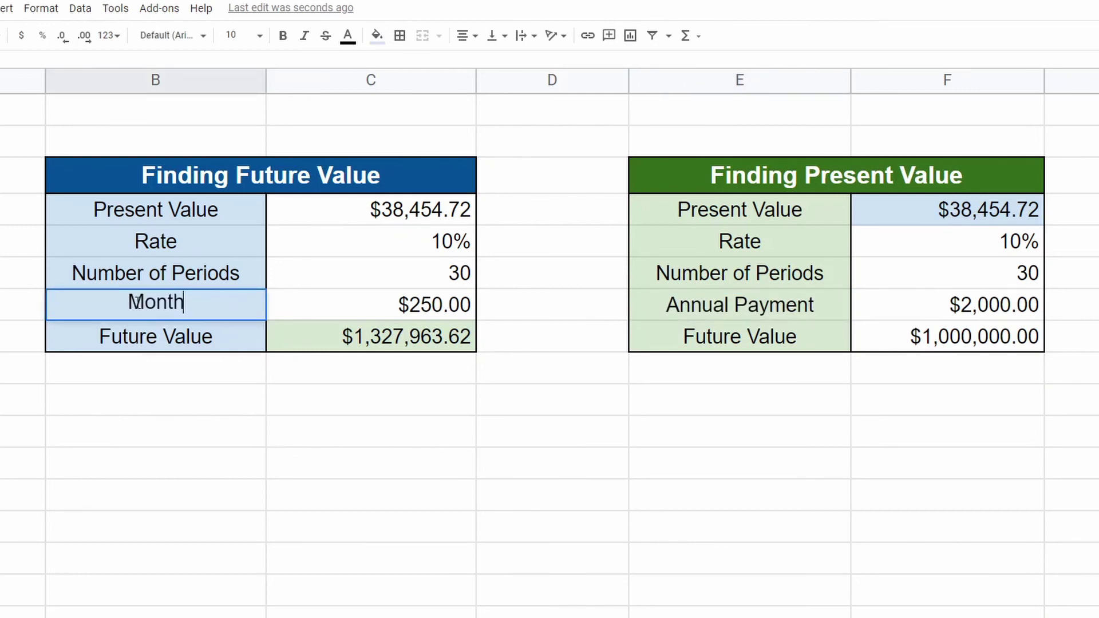
type("ly Pa")
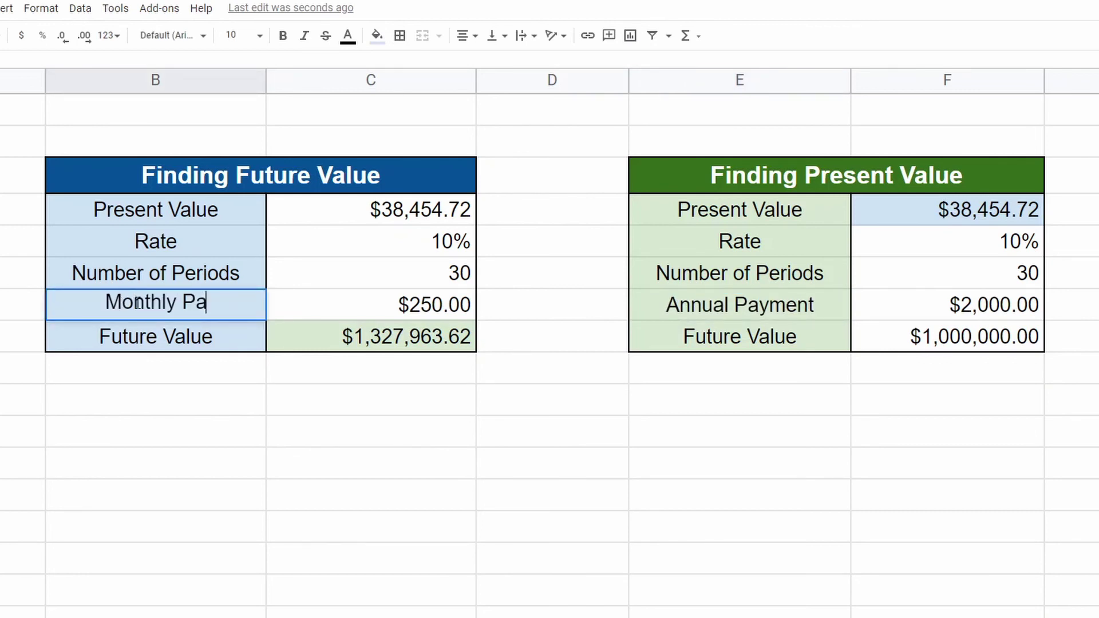
type("yment")
key("Return")
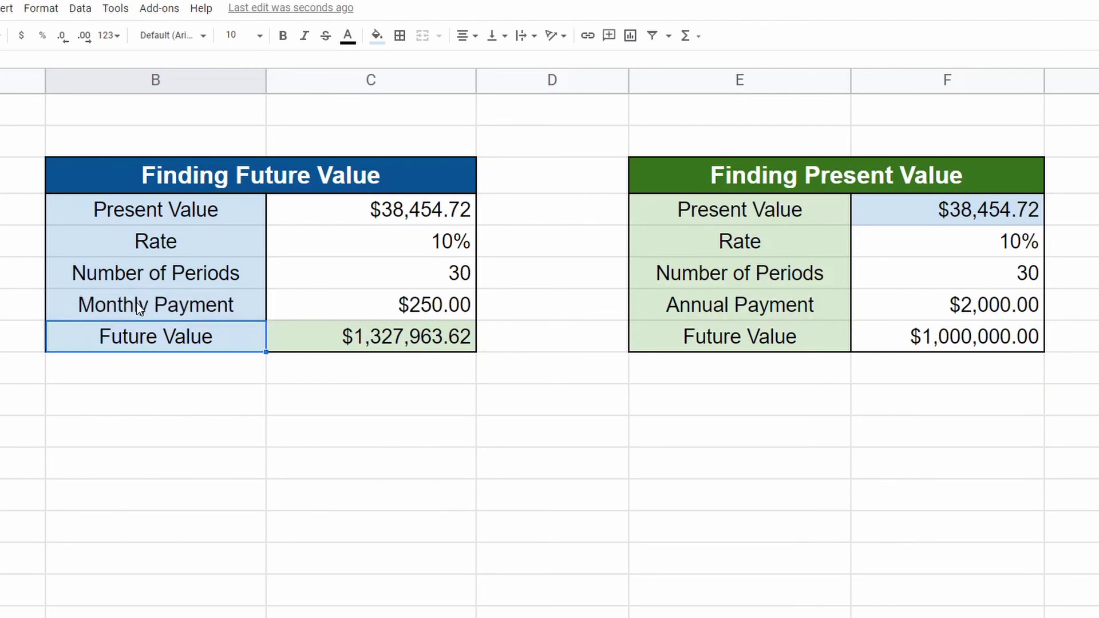
Review both tables, then display C8's =FV(C5/12,C6*12,C7,C4)*-1 formula with its referenced cells.
left_click(789, 305)
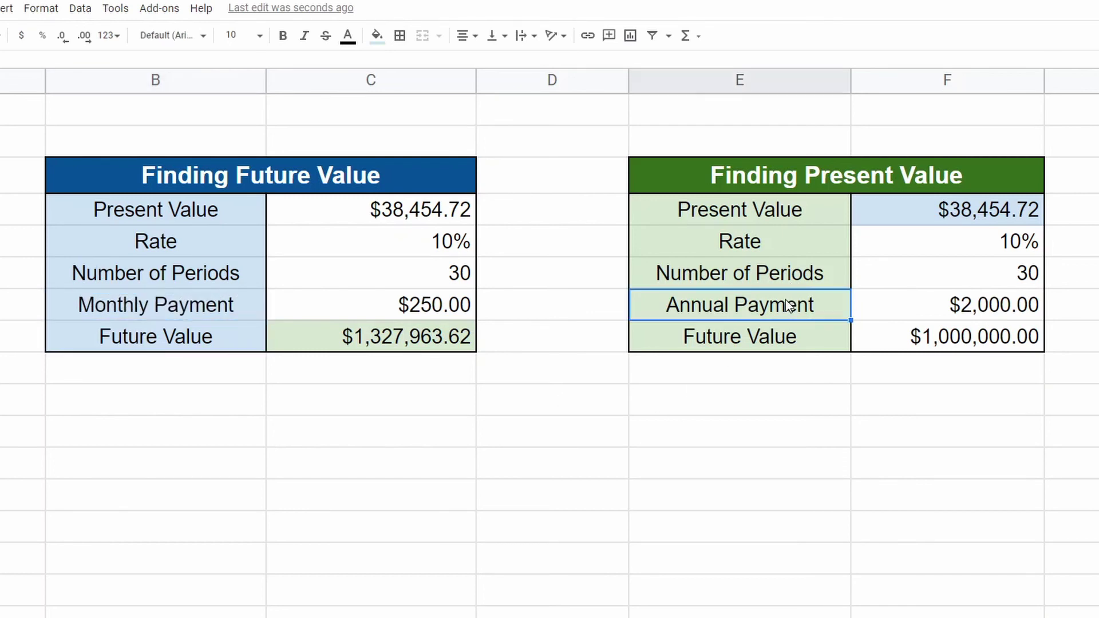
left_click(218, 309)
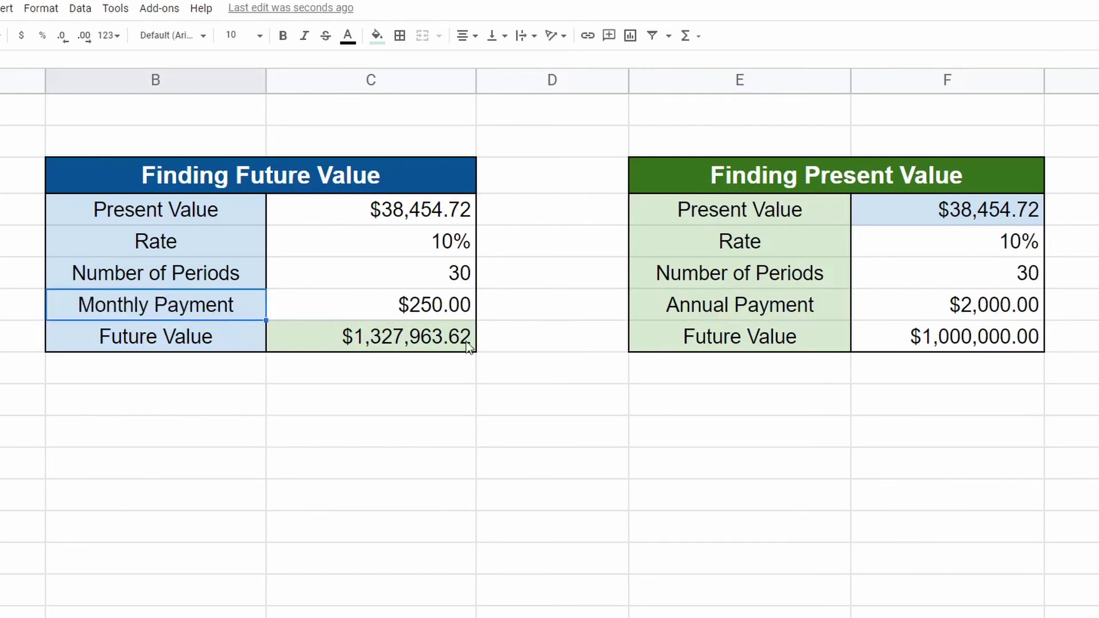
left_click(708, 308)
left_click_drag(973, 256, 977, 359)
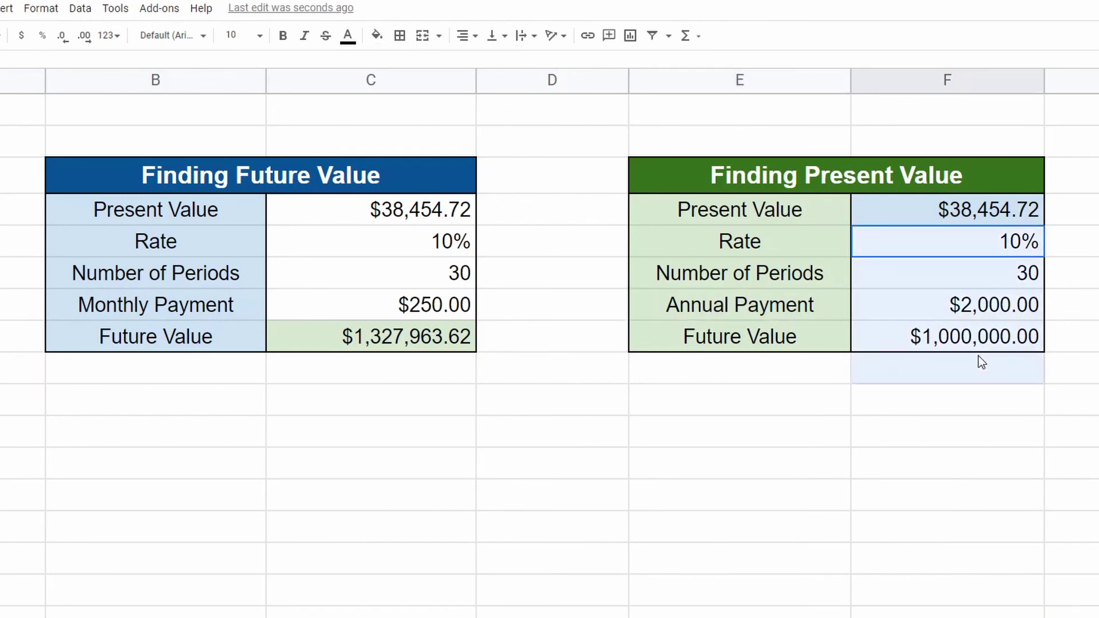
left_click(969, 450)
left_click(142, 315)
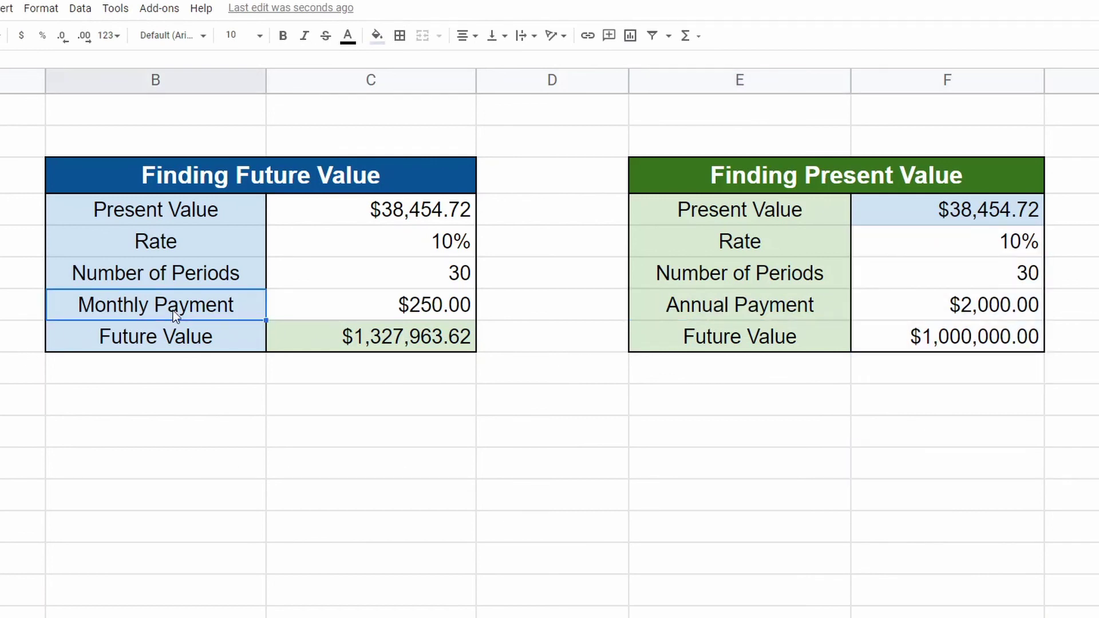
left_click(302, 329)
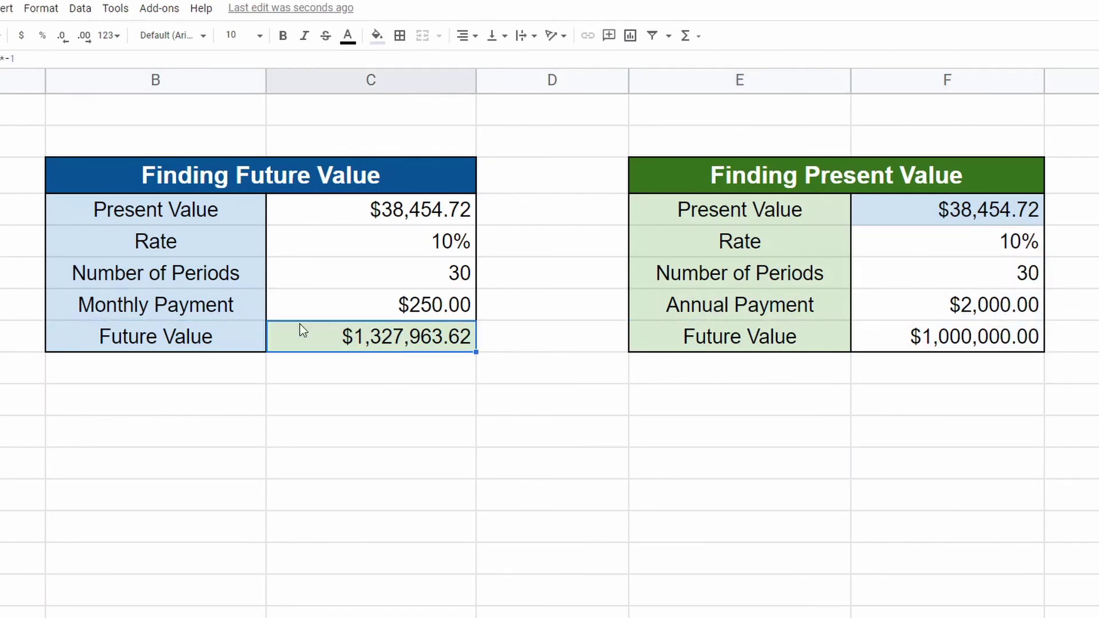
double_click(394, 332)
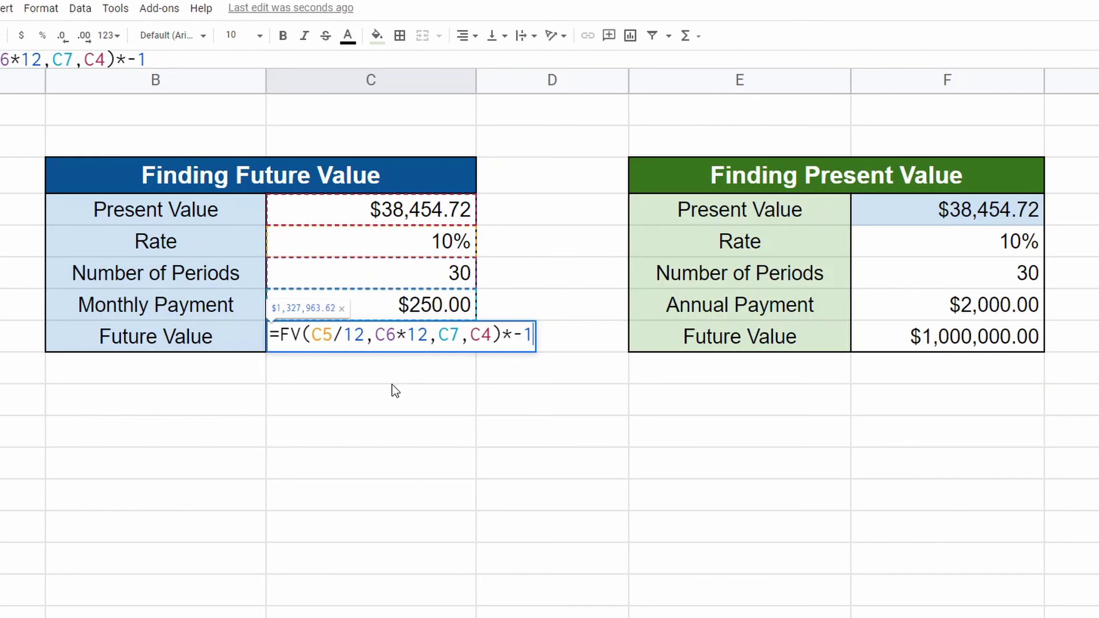
Leave the C8 formula unchanged so it again shows $1,327,963.62.
key("Return")
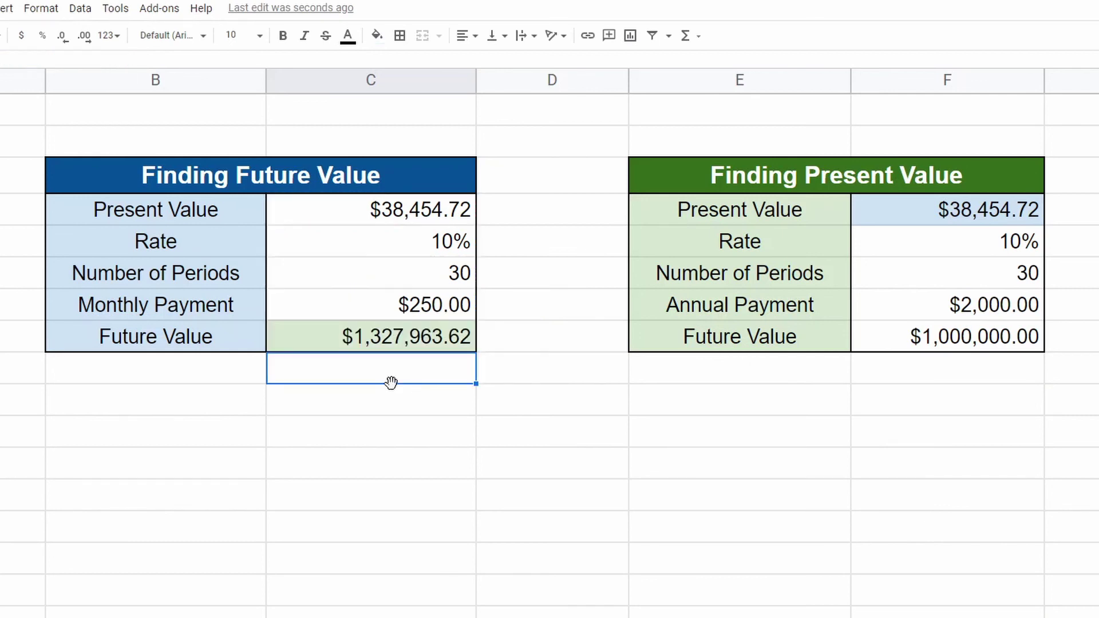